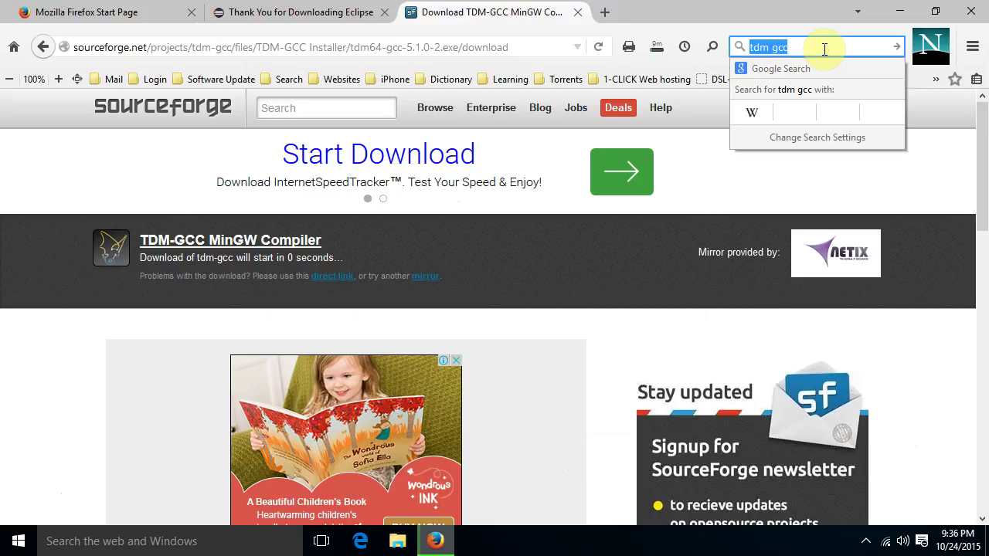
# - Search the web for freeGLUT and open the download section of the freeglut project site
pyautogui.write('freeGLUT')
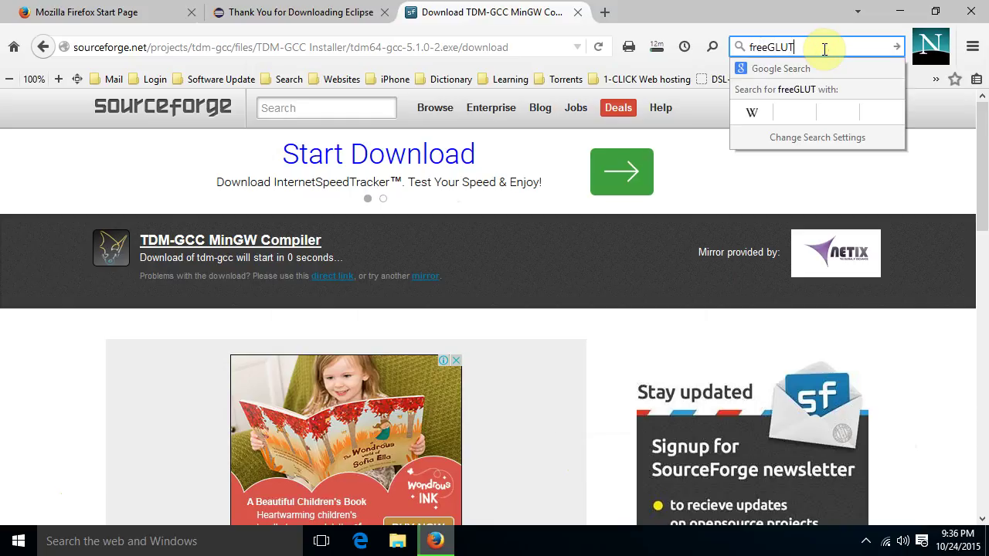
pyautogui.press('Return')
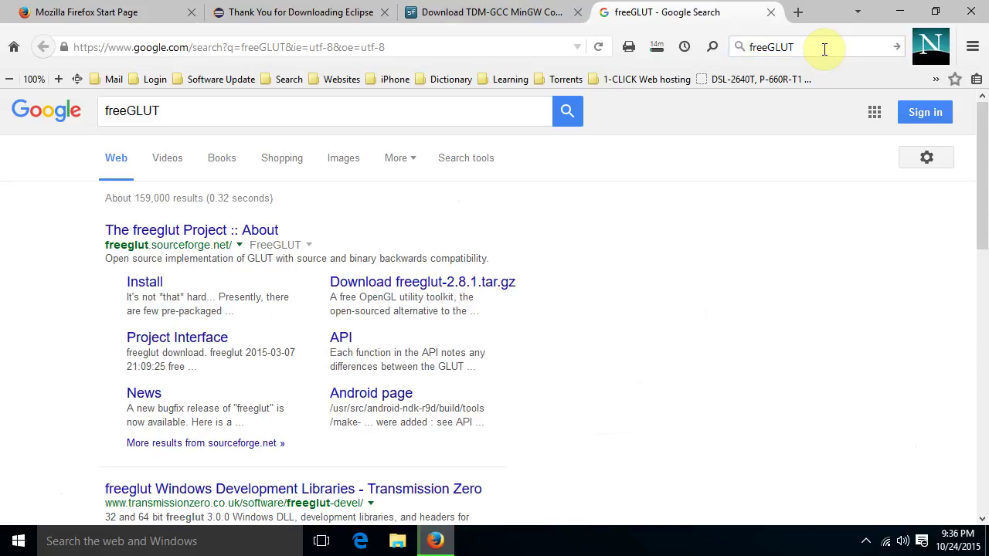
pyautogui.click(230, 229)
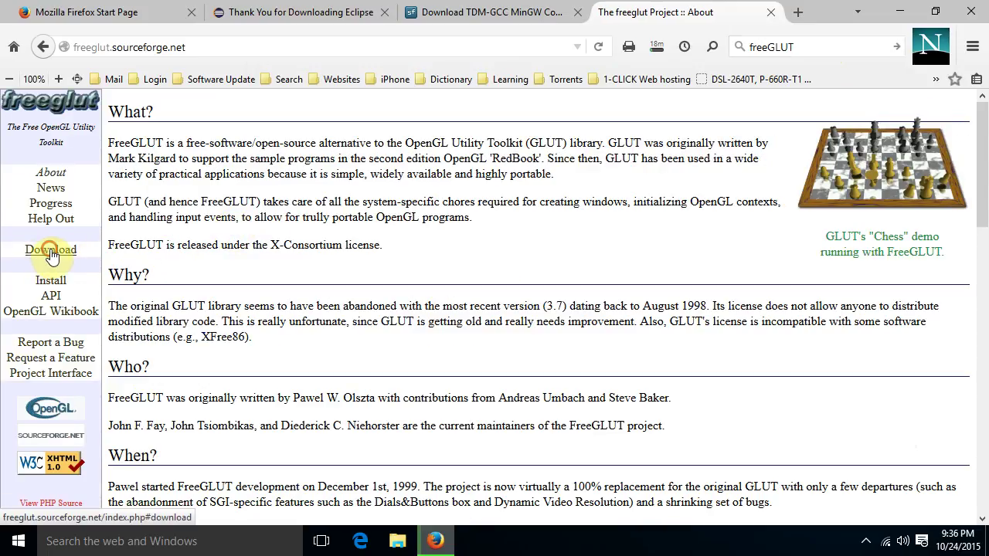
pyautogui.click(51, 252)
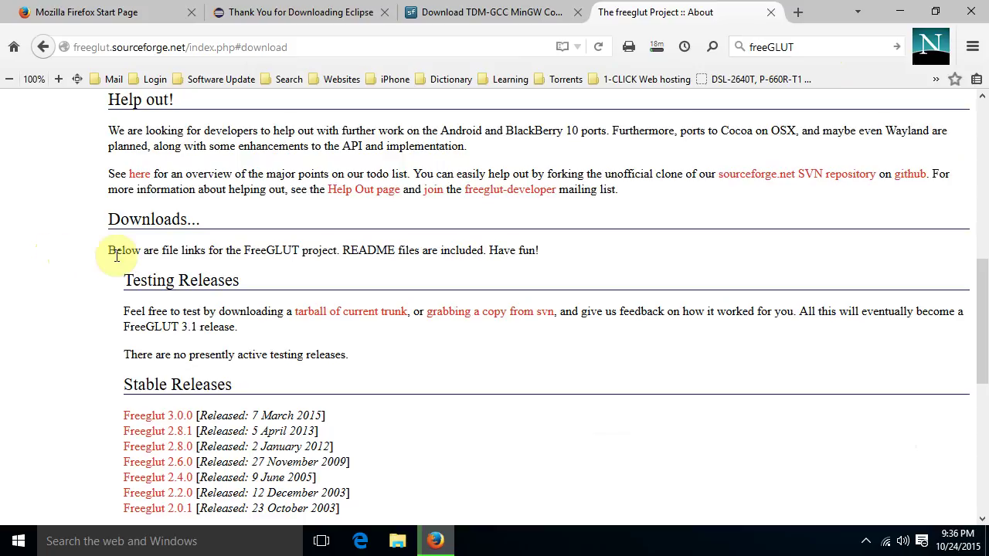
# - Open the prepackaged Windows binaries (MSVC and MinGW) page listed among the freeglut releases
pyautogui.scroll(-5, 126, 258)
pyautogui.scroll(-2, 127, 258)
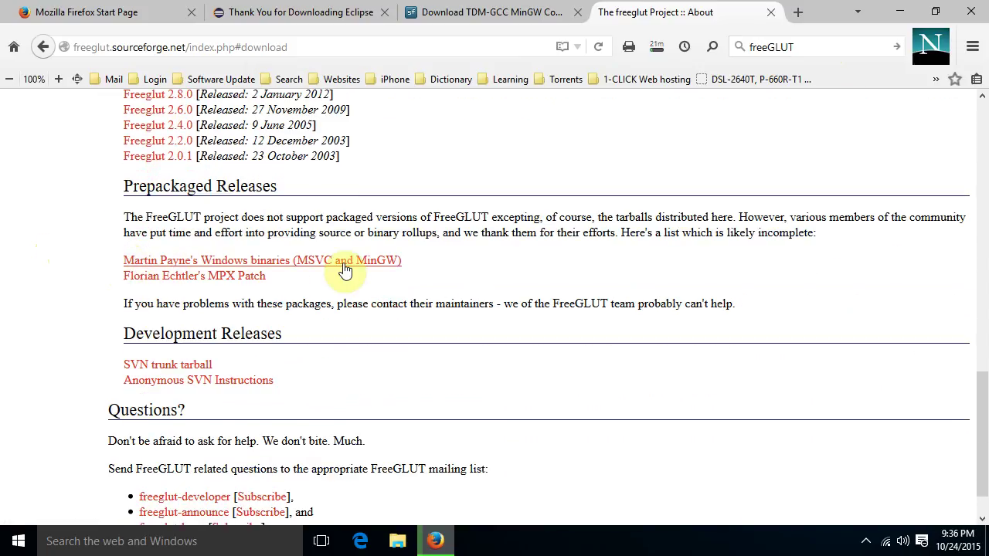
pyautogui.click(390, 264)
# - Download the freeglut 3.0.0 package for MinGW and save it in the Downloads folder as freeglut-MinGW-3.0.0-1.mp
pyautogui.scroll(-2, 345, 264)
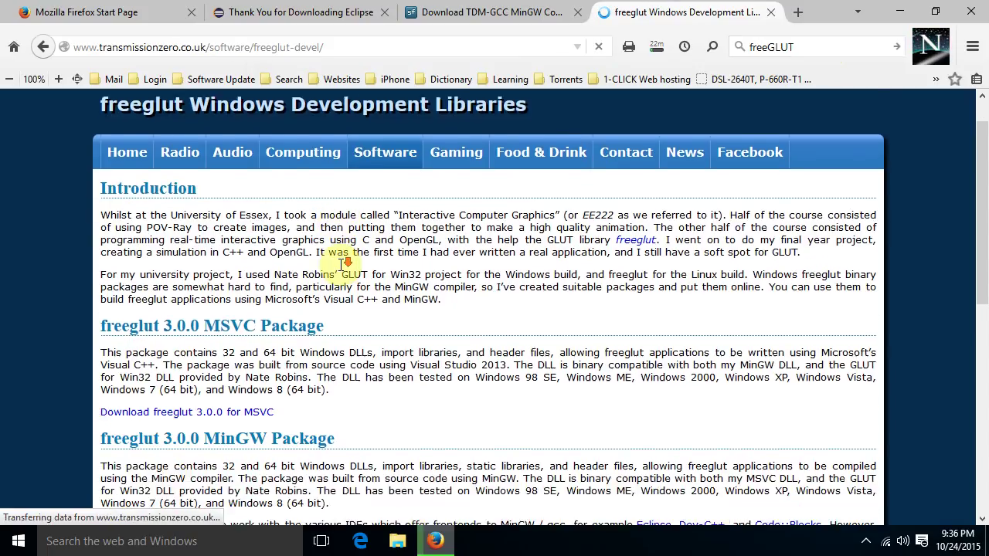
pyautogui.scroll(-3, 344, 265)
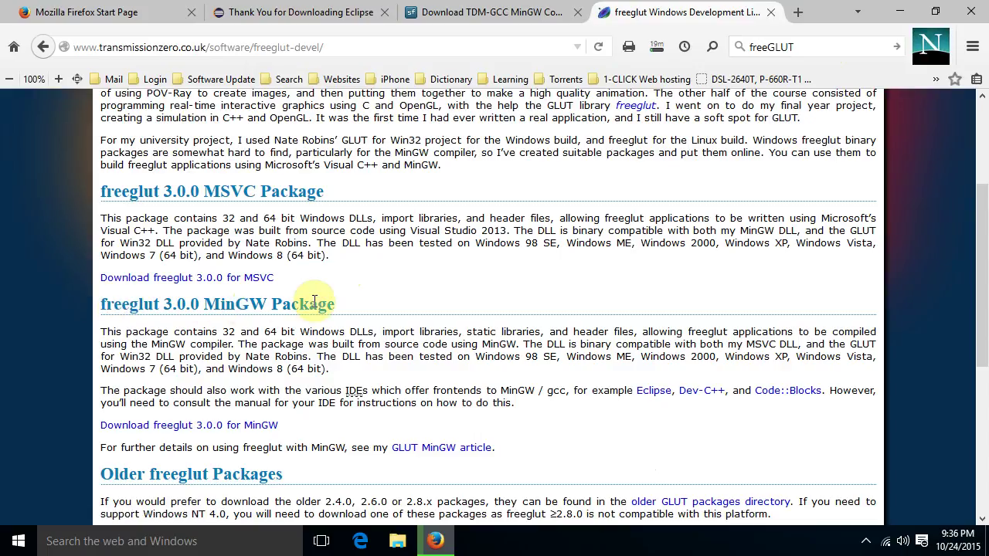
pyautogui.click(241, 427)
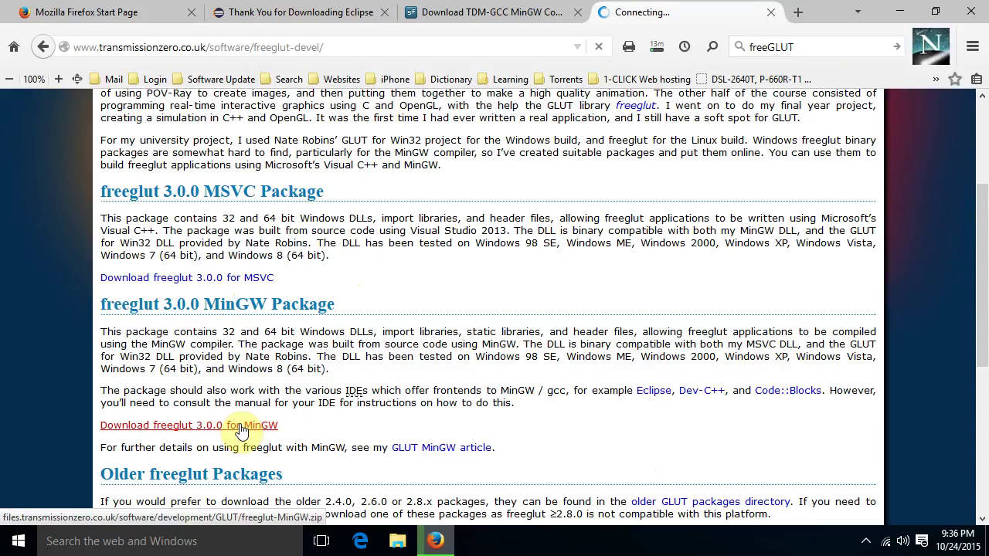
pyautogui.click(576, 496)
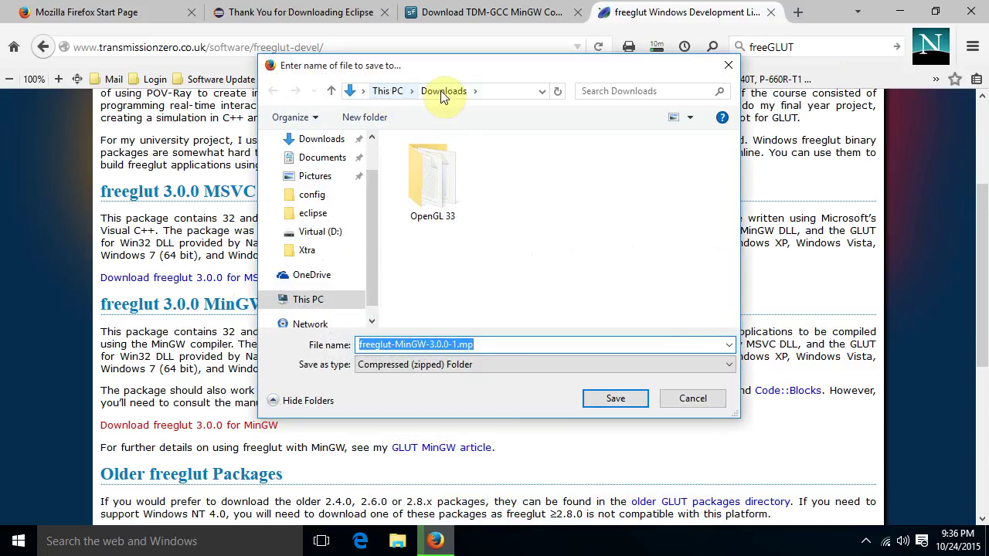
pyautogui.click(613, 404)
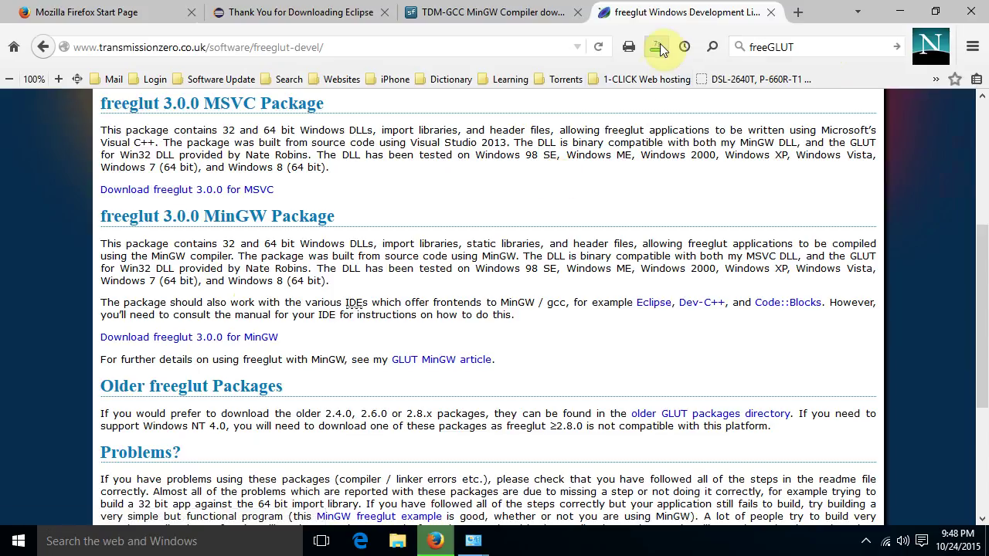
# - Show the downloaded tdm64-gcc-5.1.0-2.exe in its folder in File Explorer and run the installer
pyautogui.click(659, 48)
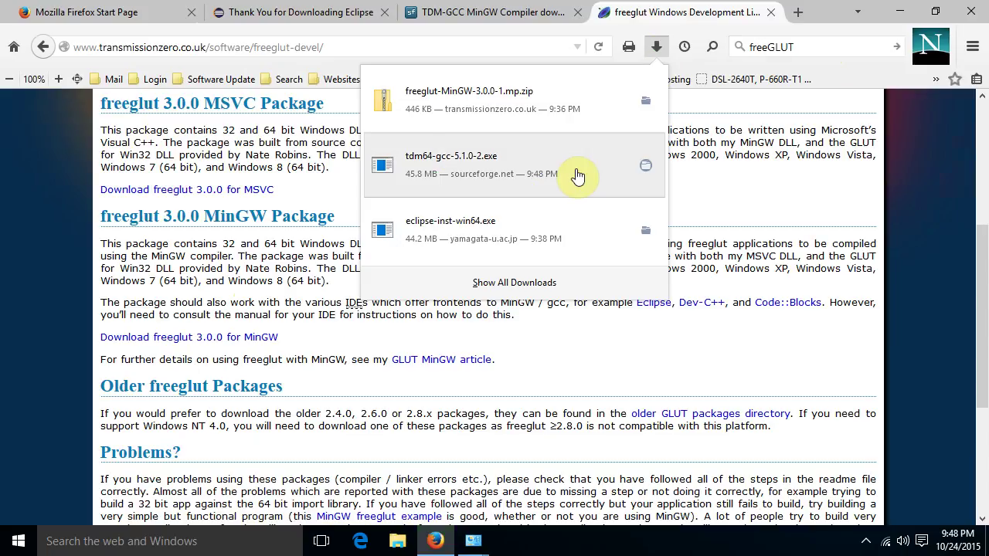
pyautogui.click(647, 171)
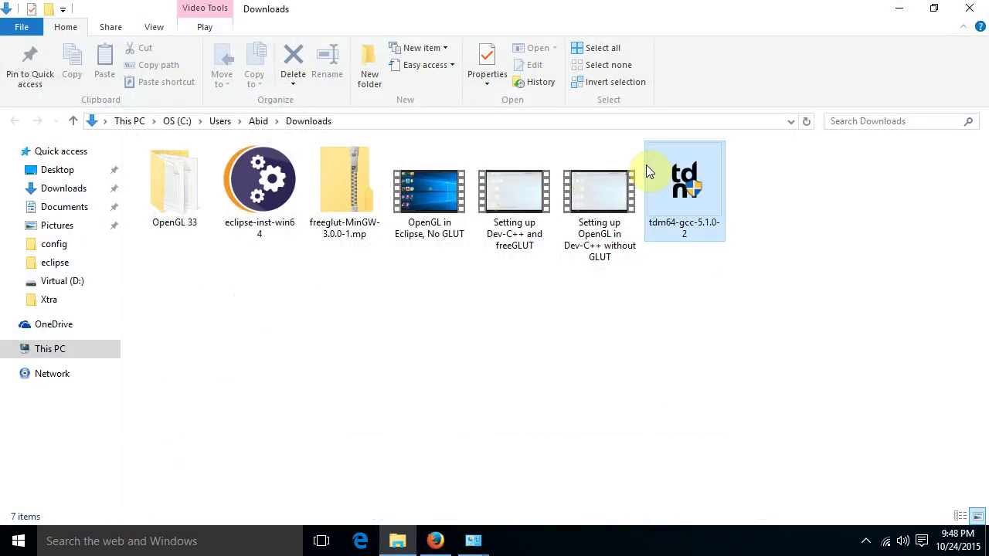
pyautogui.doubleClick(691, 198)
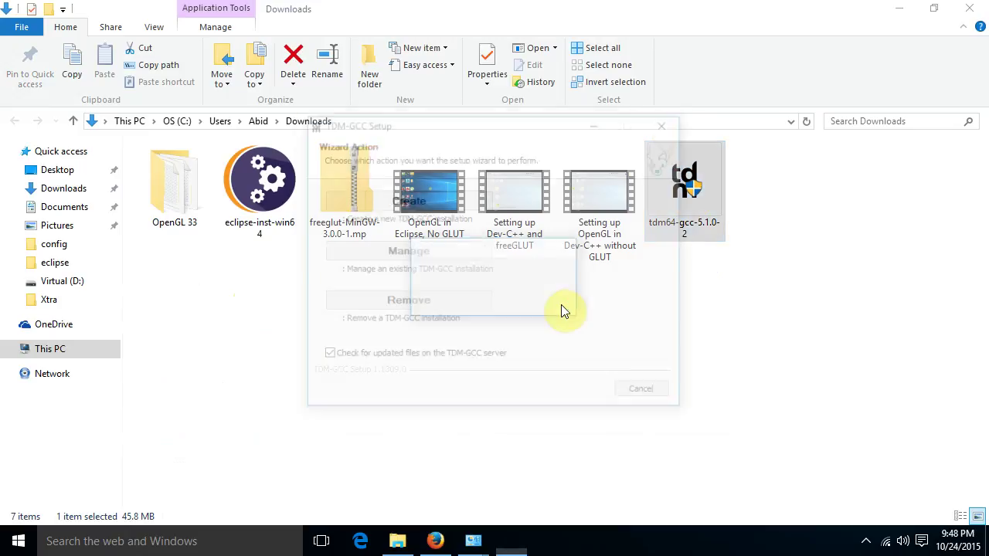
# - Install a new MinGW-w64/TDM64 edition in C:\TDM-GCC-64, using the SourceForge Default mirror and the TDM-GCC Recommended, C/C++ install type
pyautogui.click(451, 202)
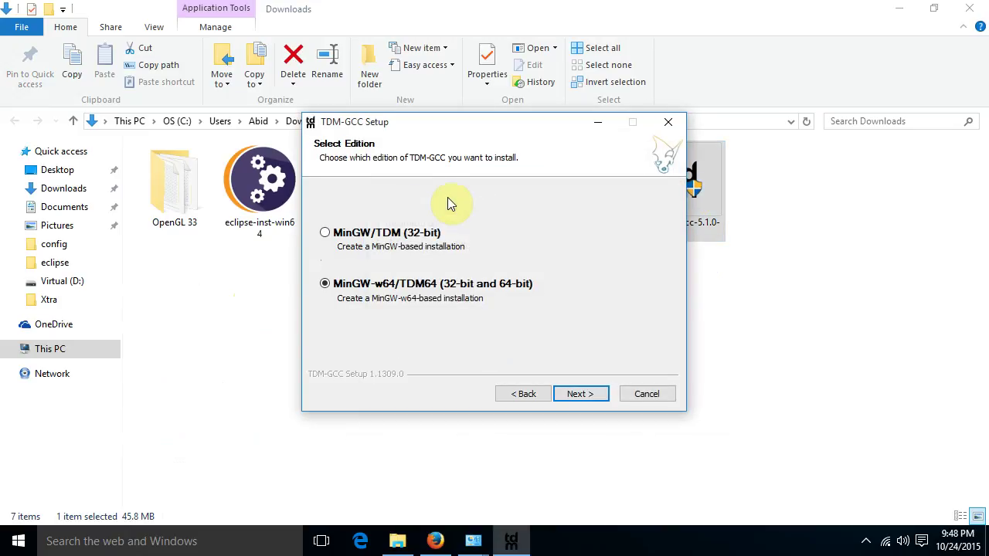
pyautogui.click(585, 397)
pyautogui.click(579, 394)
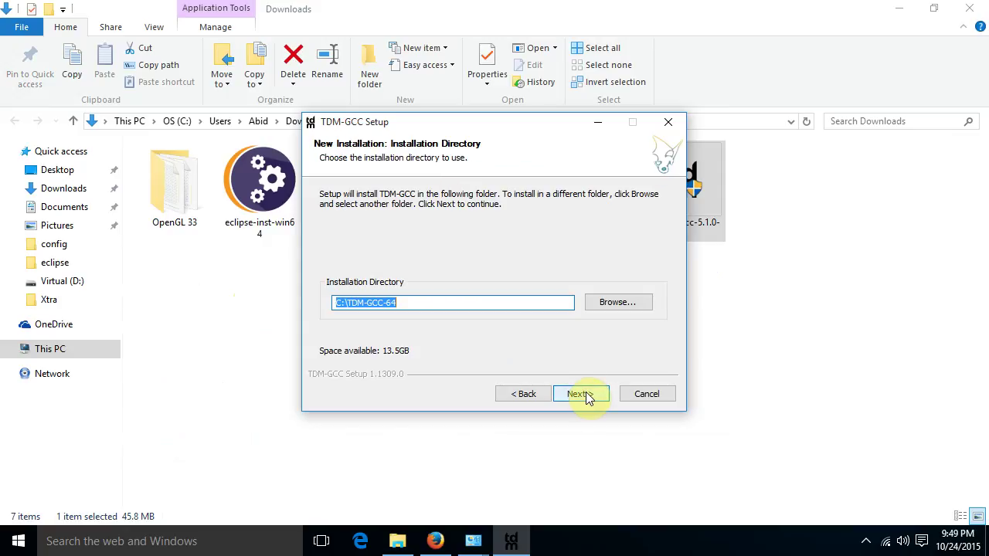
pyautogui.click(580, 395)
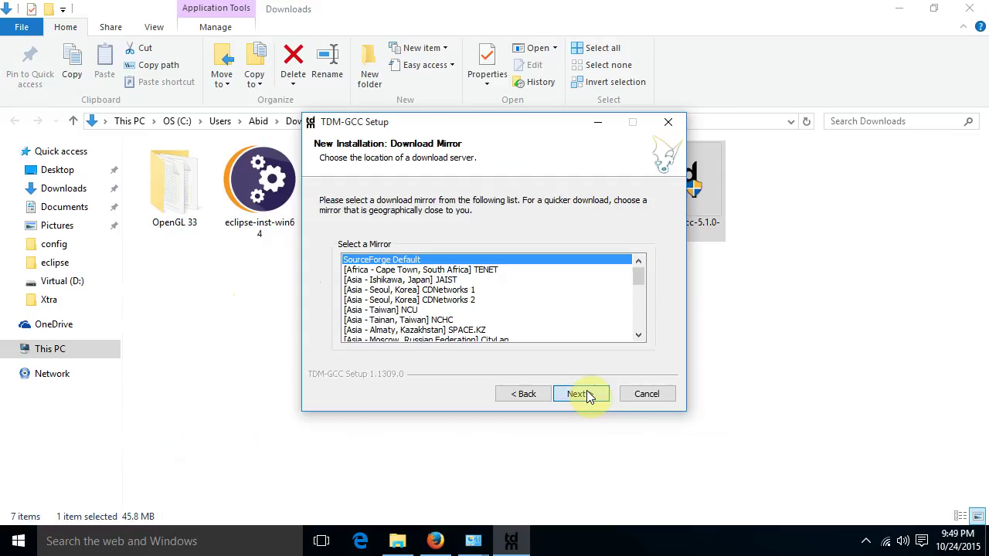
pyautogui.click(587, 394)
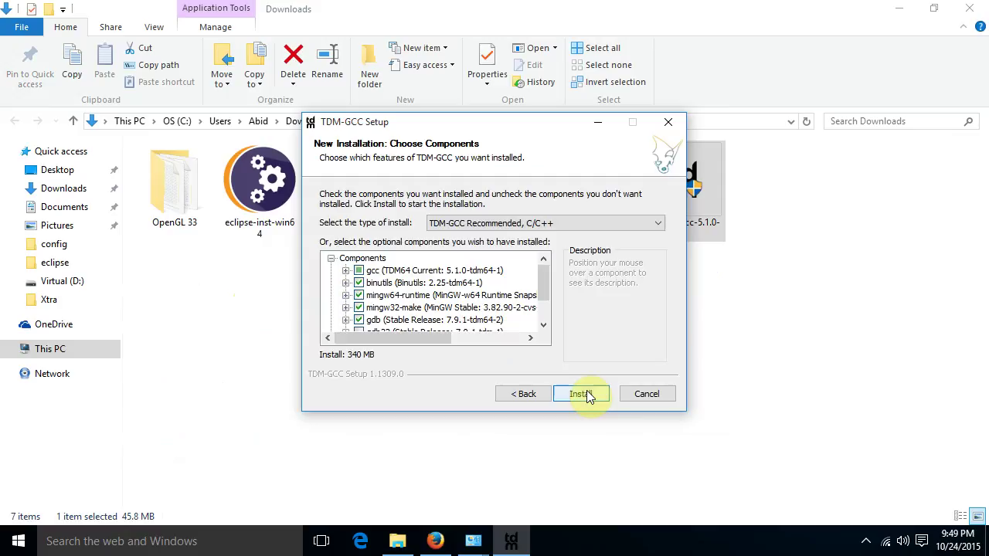
pyautogui.click(657, 224)
pyautogui.click(658, 225)
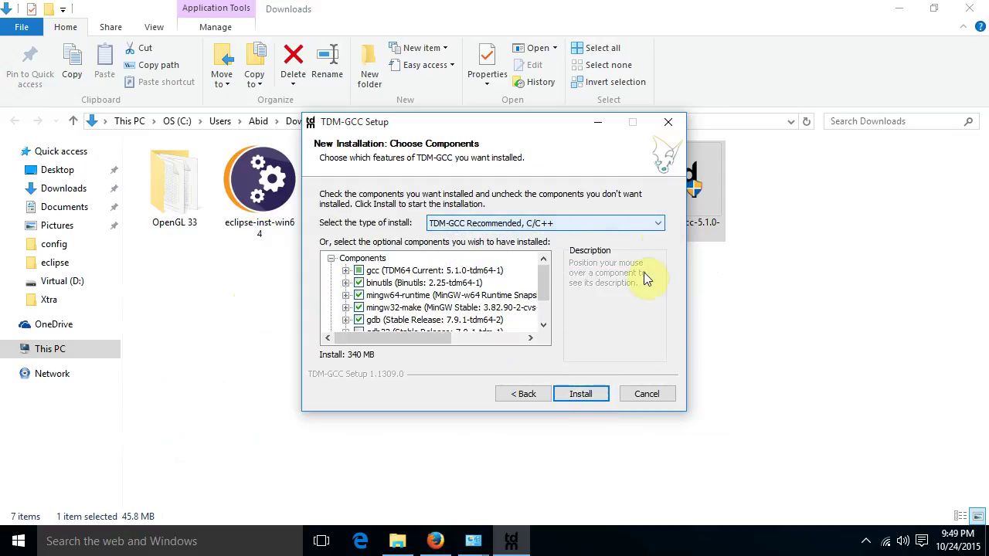
pyautogui.moveTo(546, 288); pyautogui.dragTo(556, 258)
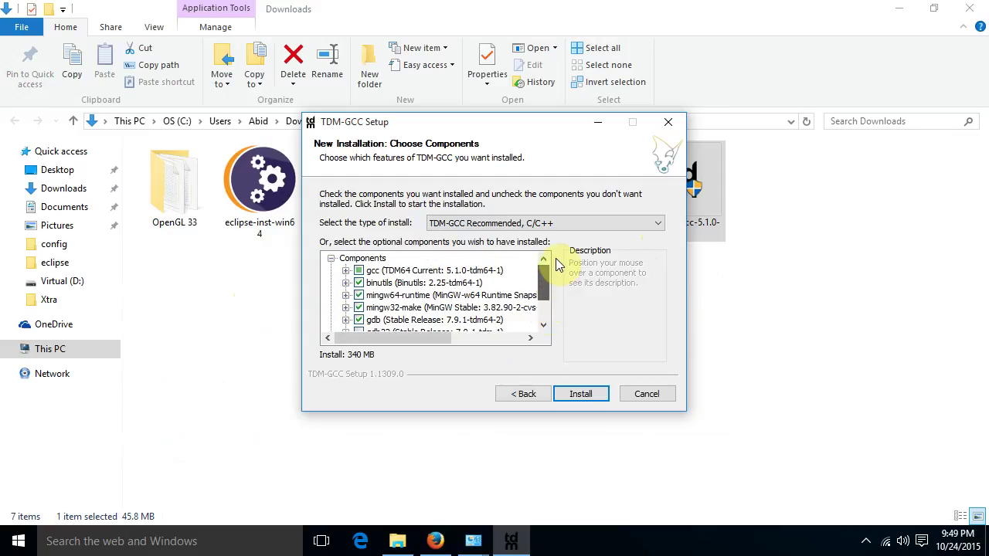
pyautogui.click(588, 394)
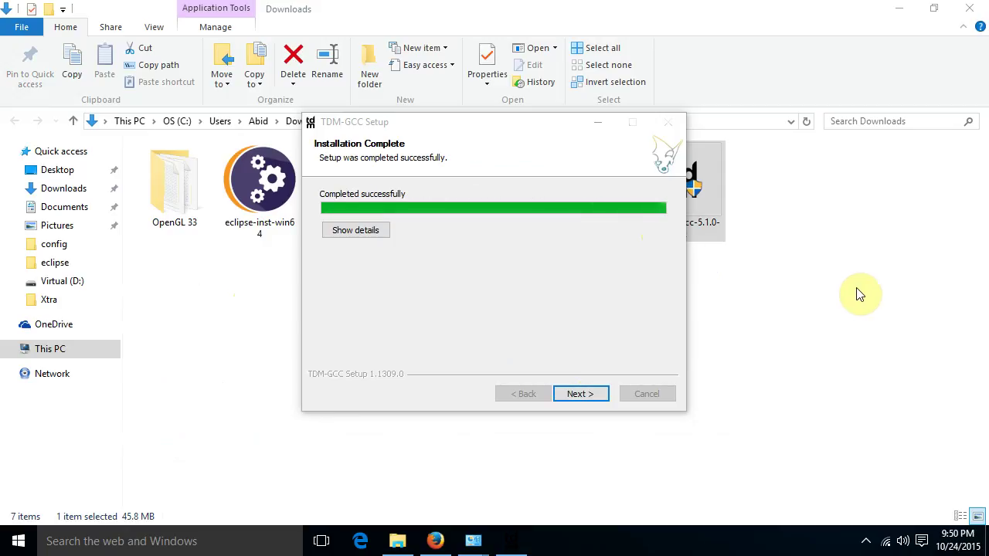
# - Finish the TDM-GCC setup wizard with the option to read the README file turned off
pyautogui.click(599, 395)
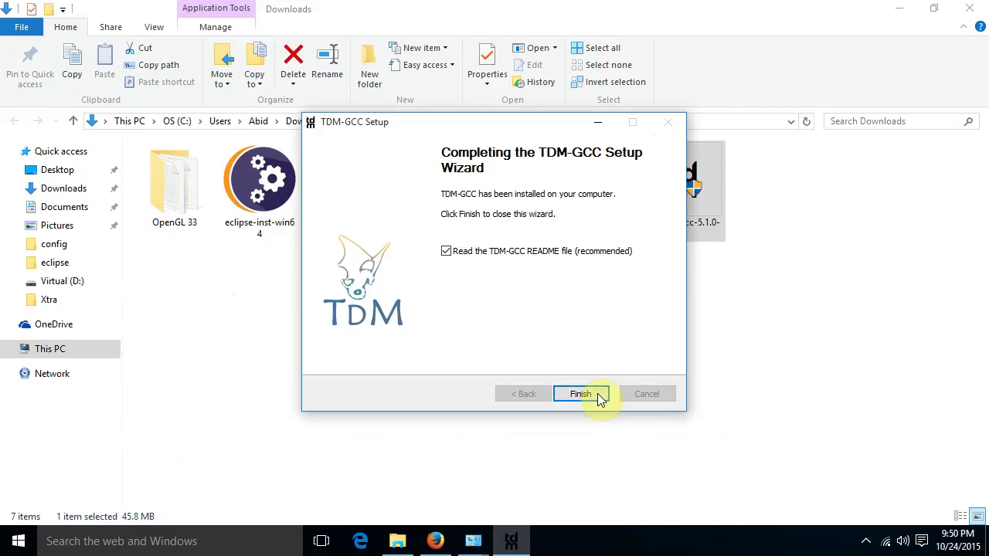
pyautogui.click(446, 252)
pyautogui.click(579, 395)
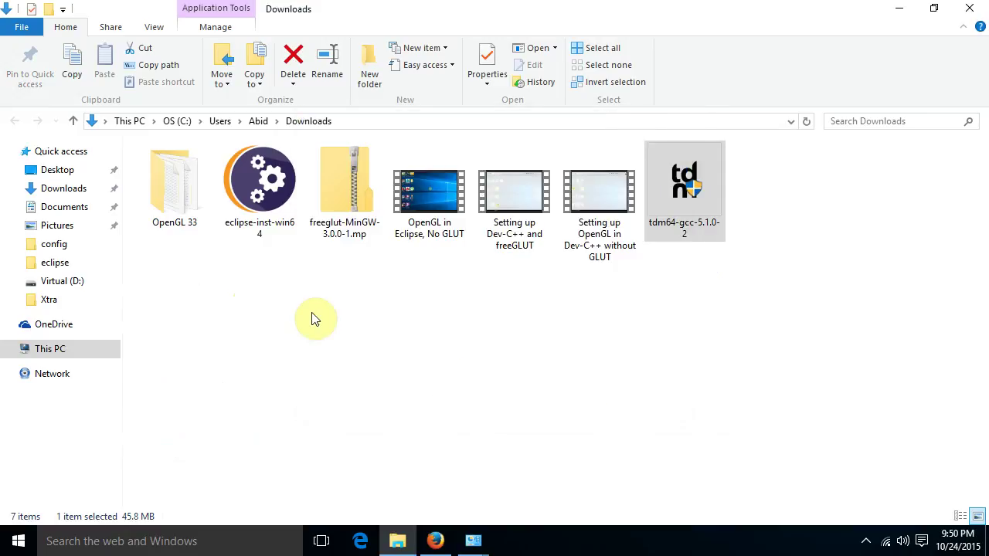
# - Run eclipse-inst-win64 from Downloads and choose the Eclipse IDE for C/C++ Developers package
pyautogui.click(257, 198)
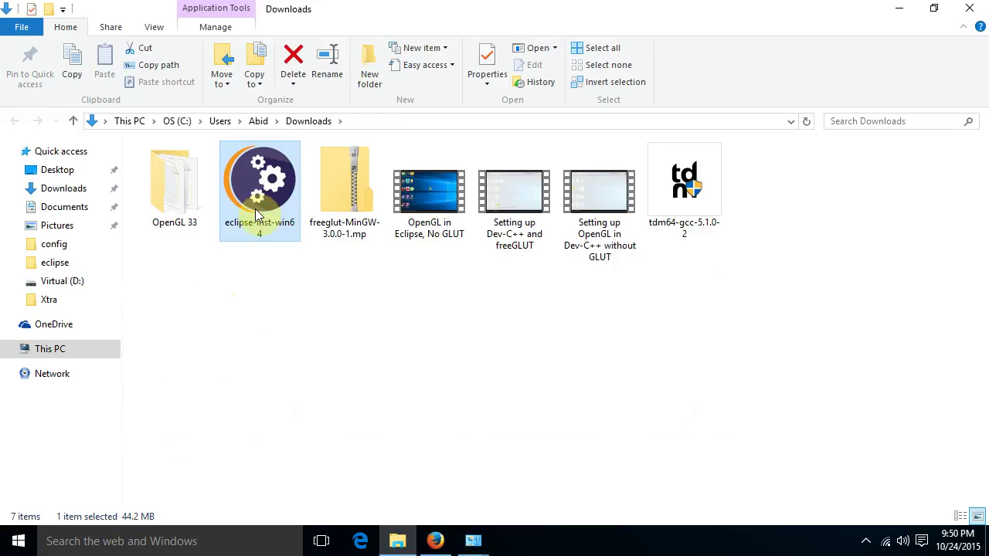
pyautogui.doubleClick(257, 213)
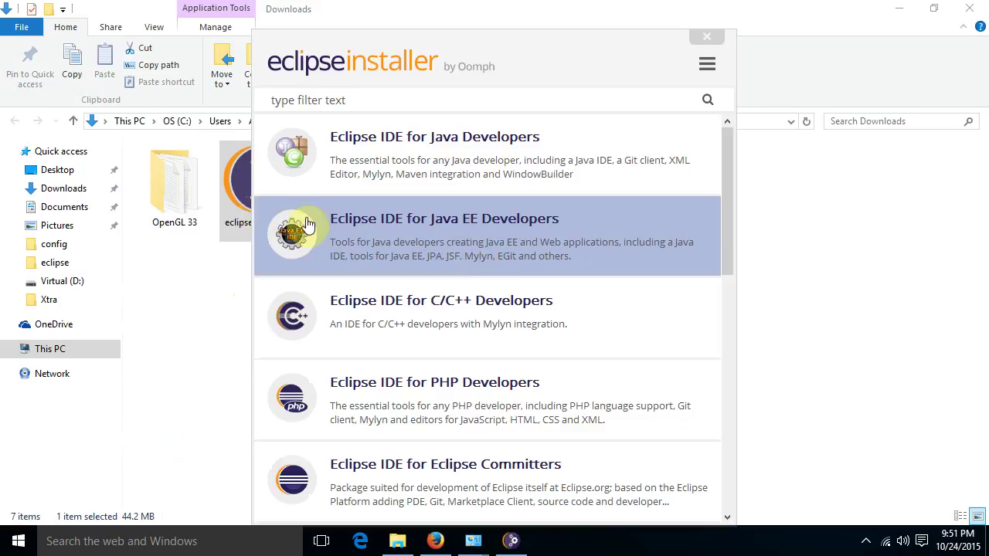
pyautogui.click(479, 308)
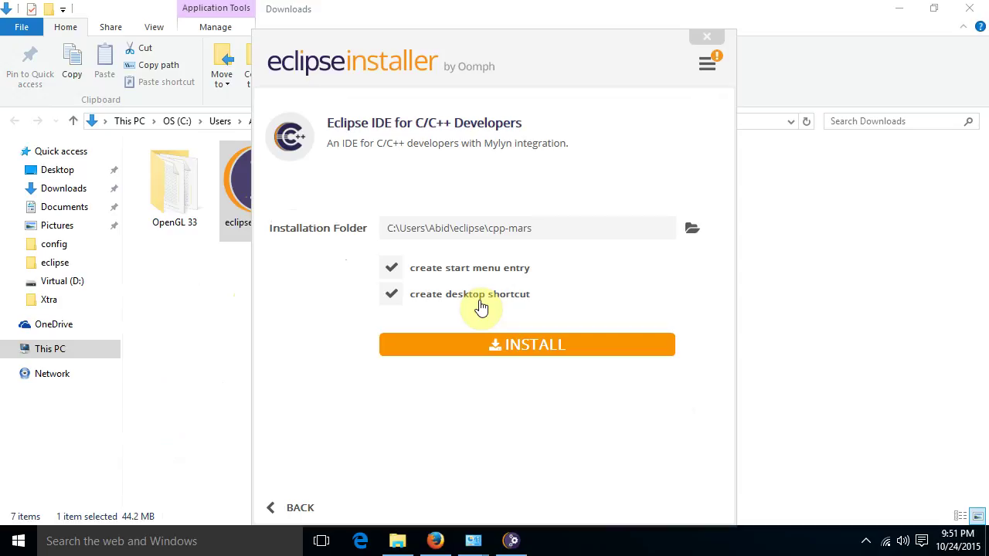
# - Set the Eclipse installation folder to C:\cpp-mars, start the installation and accept the software user agreement
pyautogui.moveTo(484, 228); pyautogui.dragTo(394, 229)
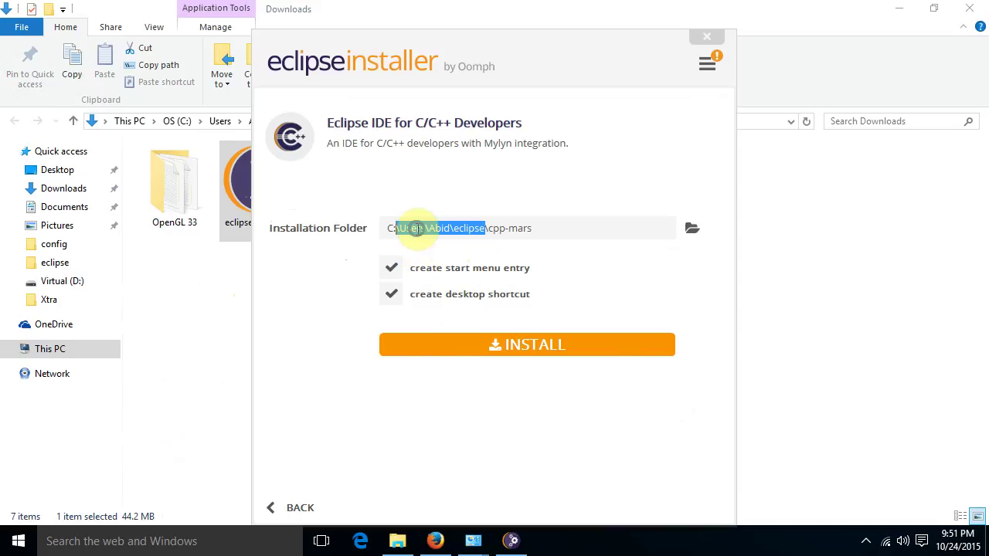
pyautogui.rightClick(417, 229)
pyautogui.click(463, 312)
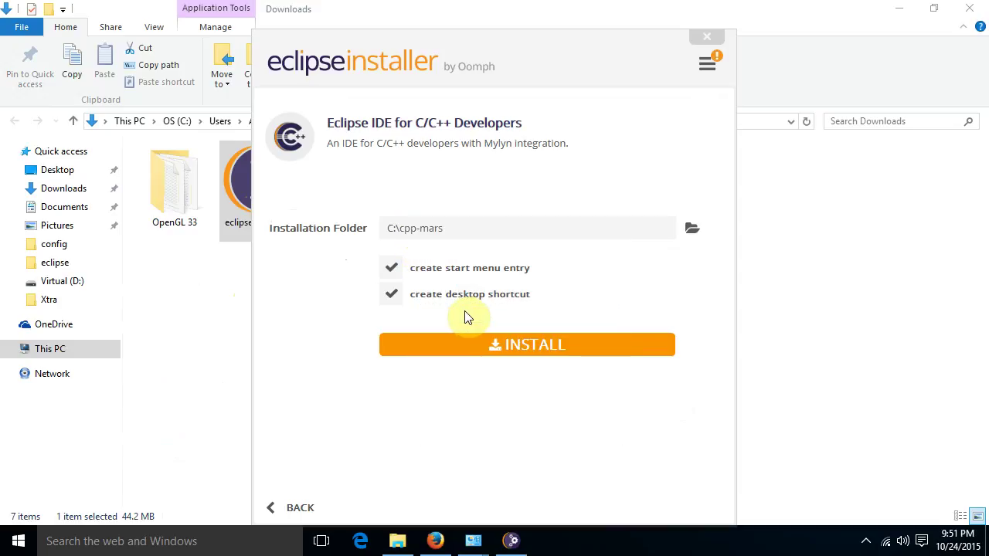
pyautogui.click(520, 346)
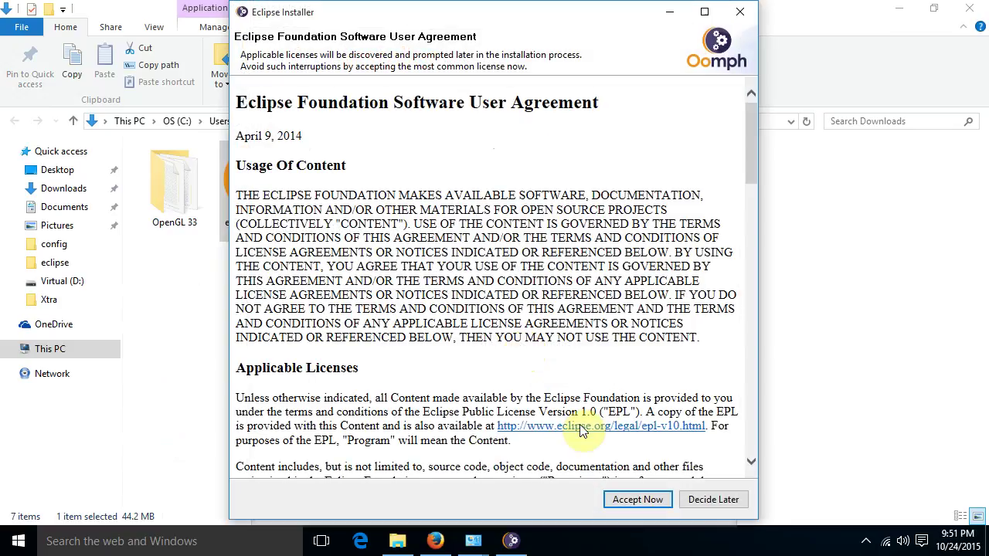
pyautogui.click(638, 500)
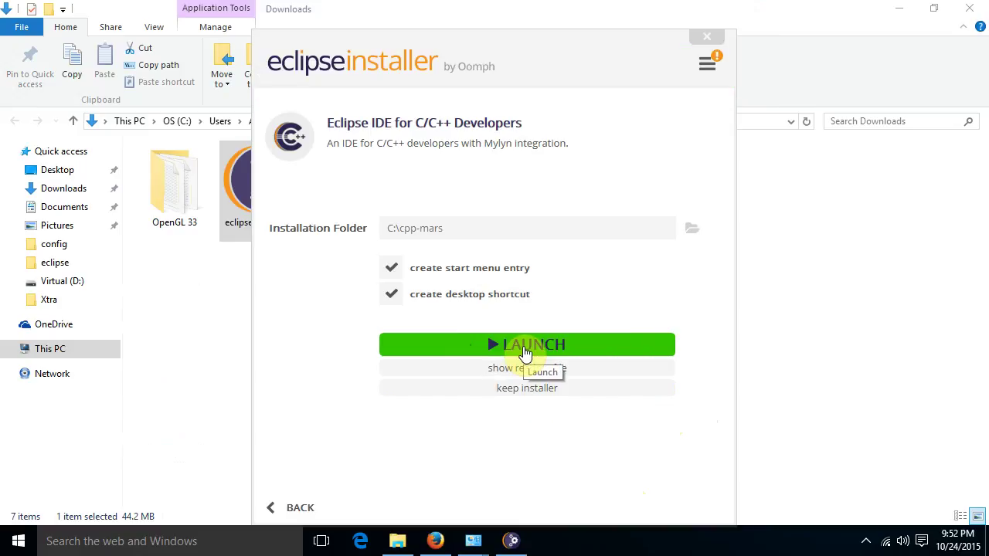
# - Close the Eclipse installer without launching the installed product
pyautogui.moveTo(647, 45); pyautogui.dragTo(627, 28)
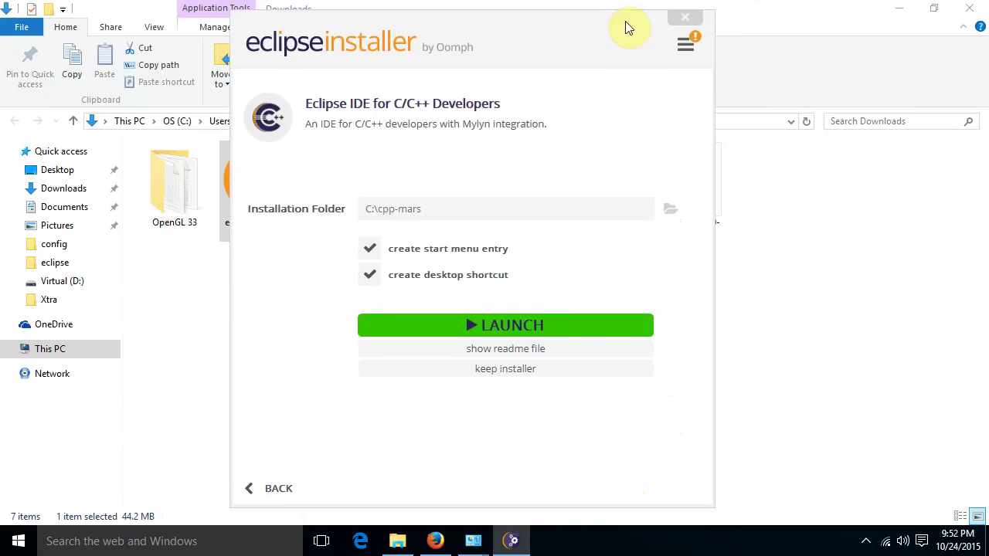
pyautogui.click(683, 19)
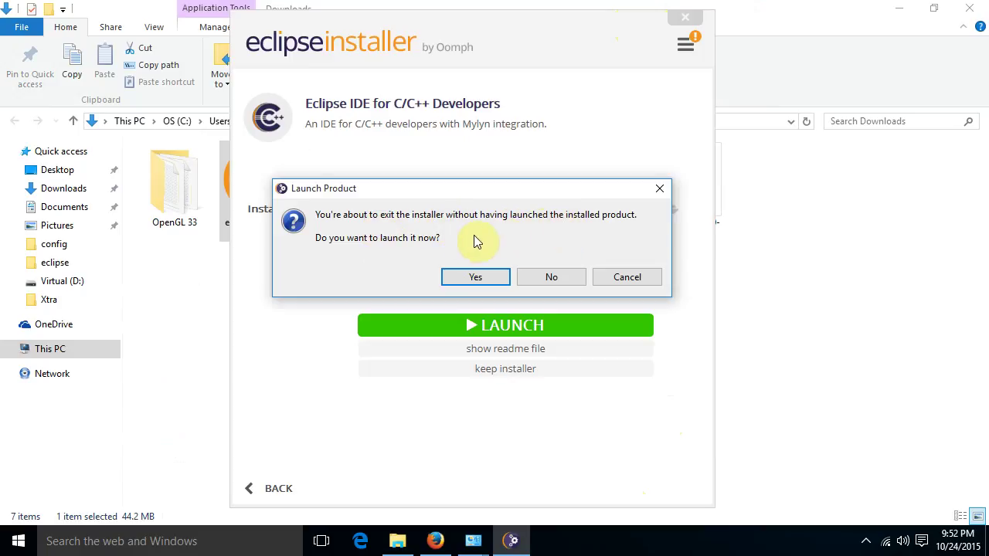
pyautogui.click(537, 279)
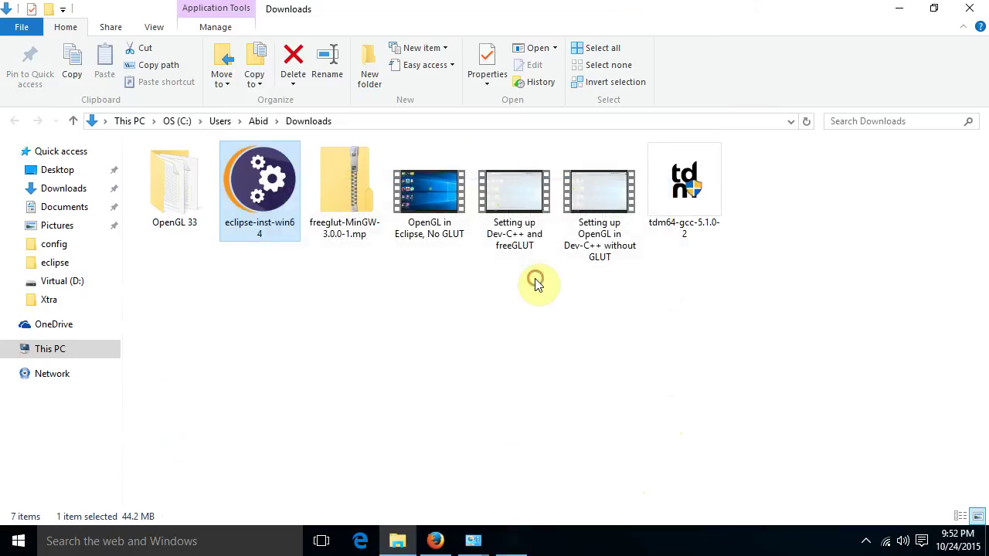
# - Extract the freeglut-MinGW-3.0.0-1.mp archive directly into the Downloads folder with WinRAR
pyautogui.click(349, 224)
pyautogui.rightClick(346, 225)
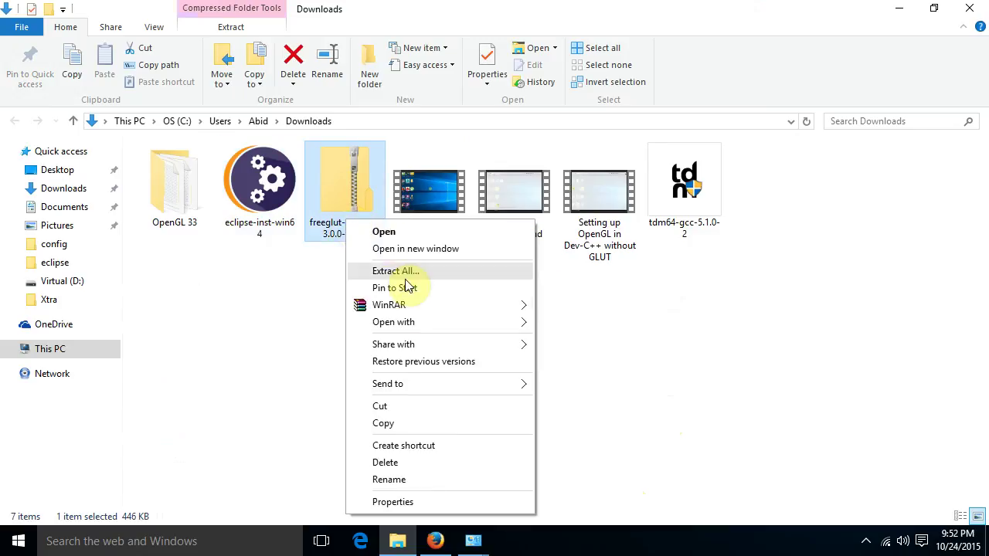
pyautogui.moveTo(409, 305)
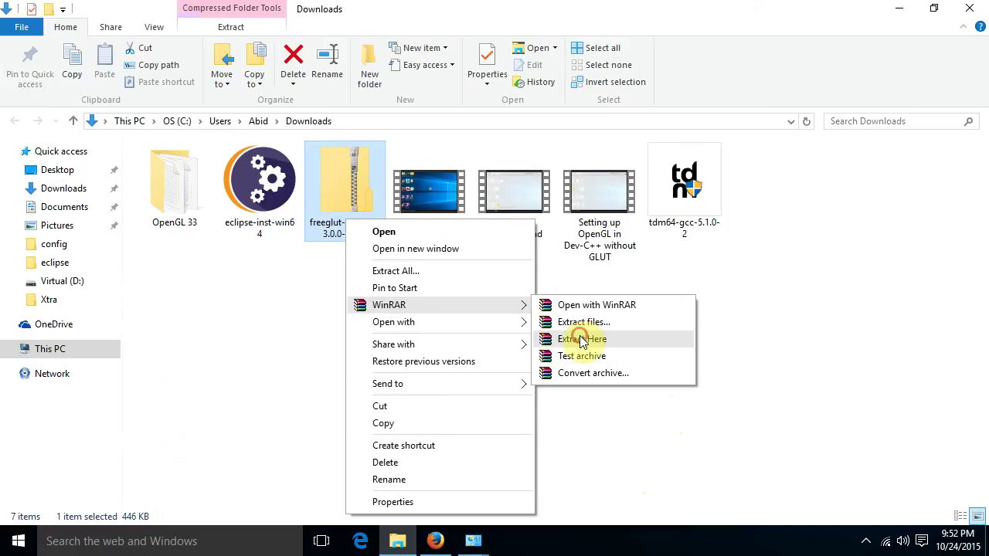
pyautogui.click(582, 339)
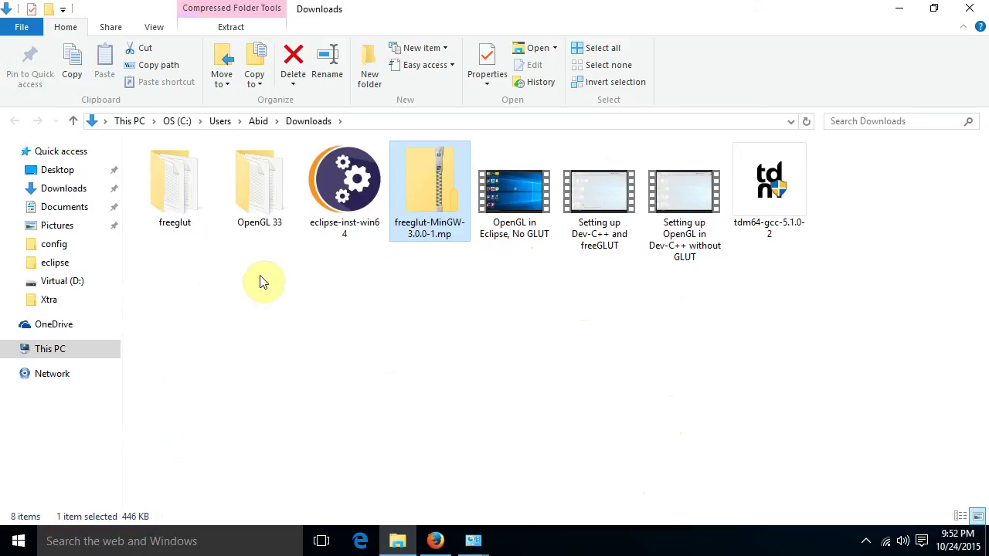
# - Open the extracted freeglut folder, minimize the Firefox window and fit the folder window to the full-height right half of the desktop
pyautogui.click(190, 204)
pyautogui.doubleClick(182, 203)
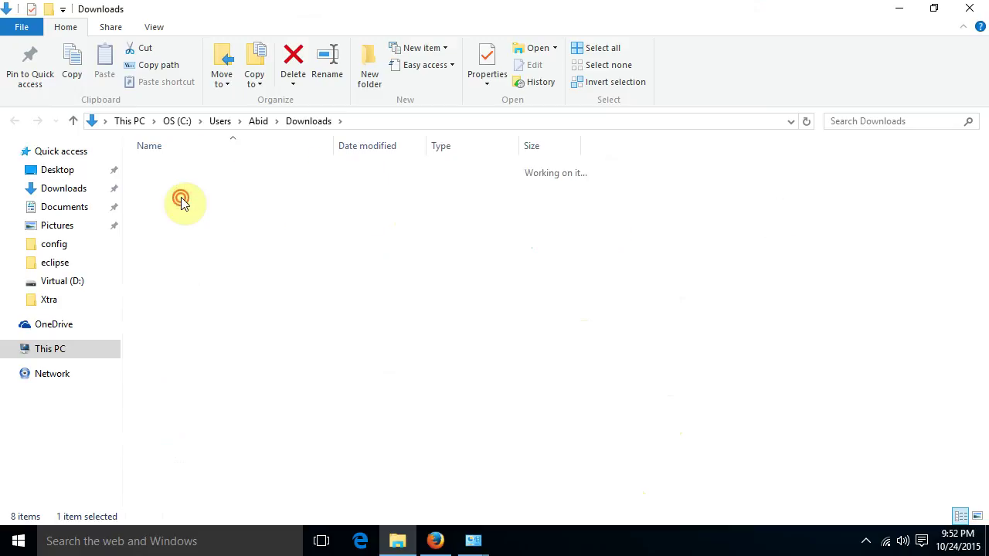
pyautogui.moveTo(495, 11); pyautogui.dragTo(3, 32)
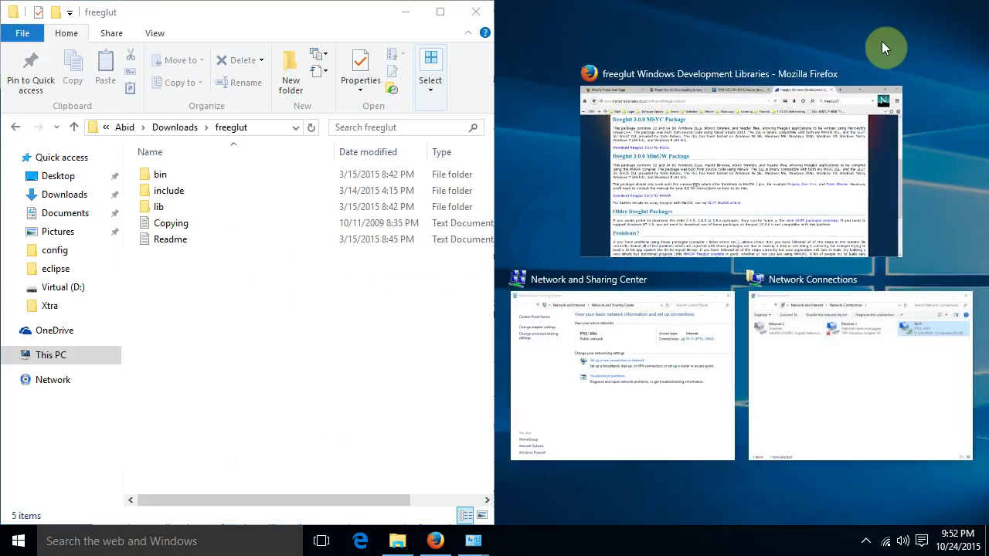
pyautogui.click(767, 140)
pyautogui.click(899, 14)
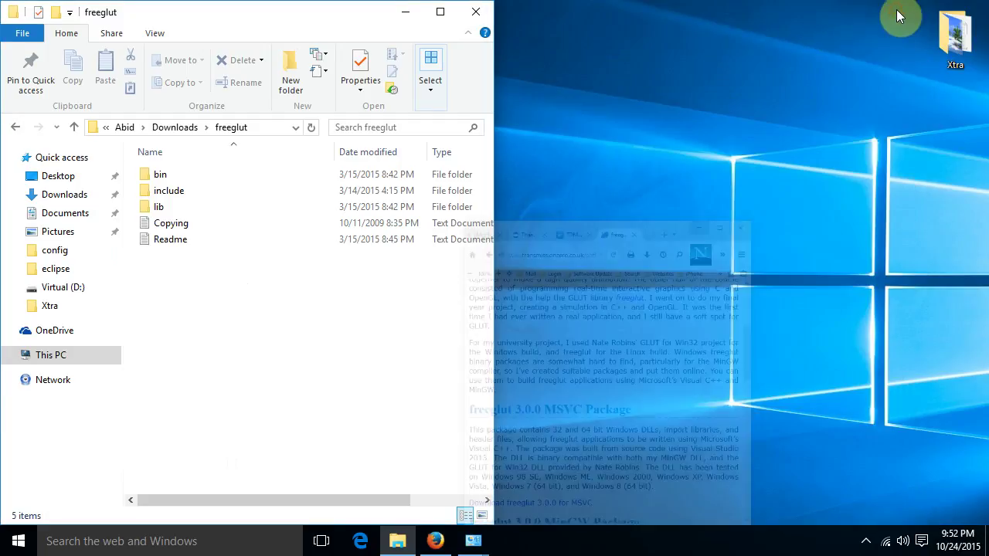
pyautogui.moveTo(333, 14); pyautogui.dragTo(987, 1)
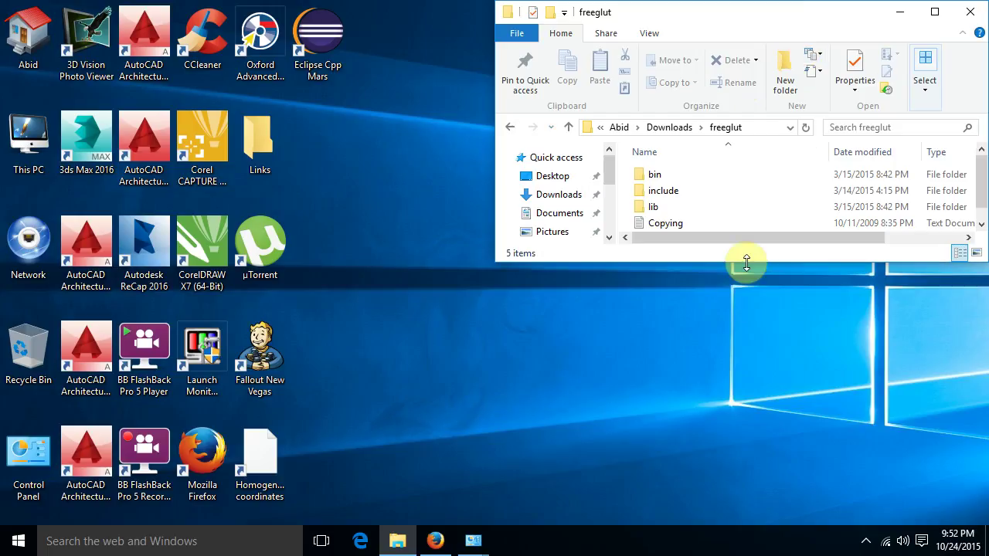
pyautogui.moveTo(746, 262); pyautogui.dragTo(791, 526)
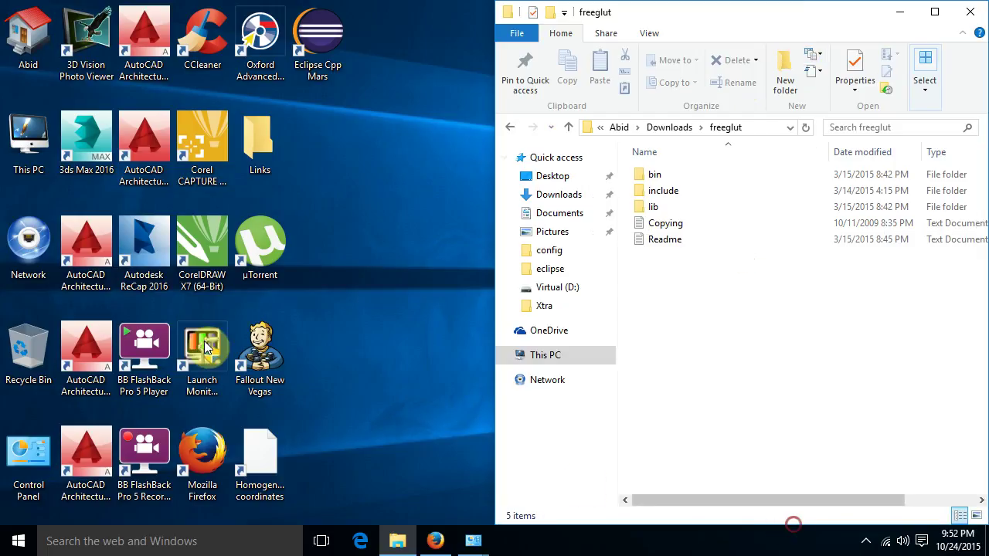
# - Open This PC in a second window and fit it full height beside the freeglut window
pyautogui.doubleClick(38, 124)
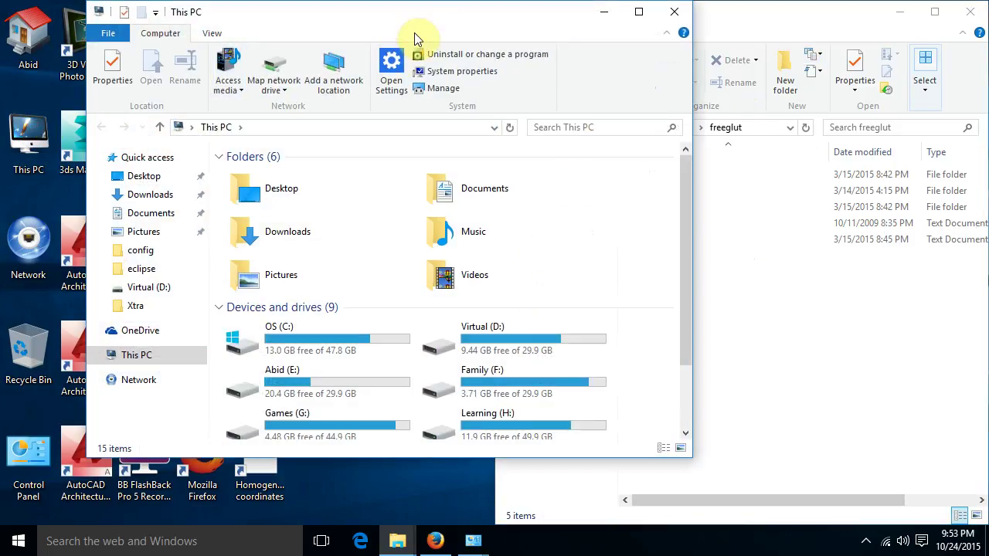
pyautogui.moveTo(414, 33); pyautogui.dragTo(7, 1)
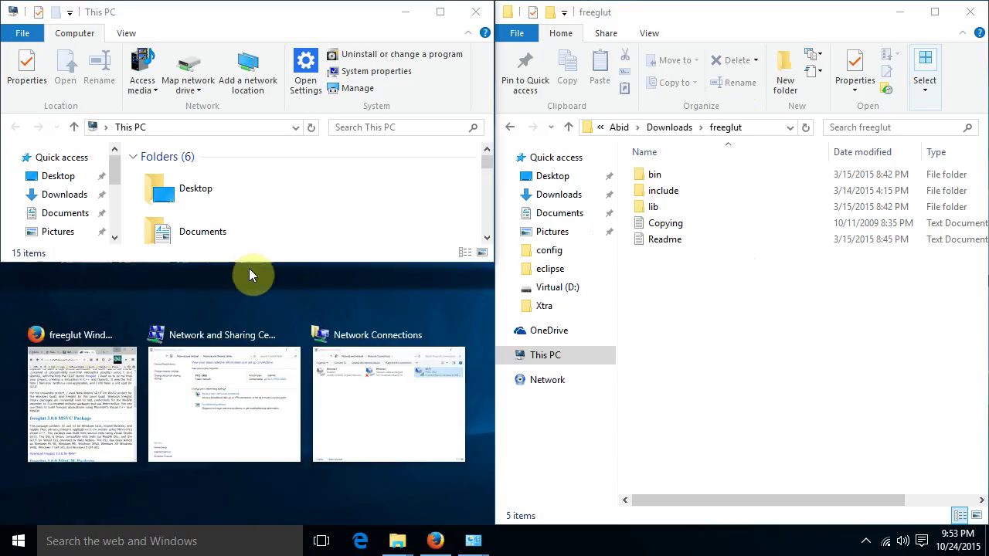
pyautogui.click(285, 222)
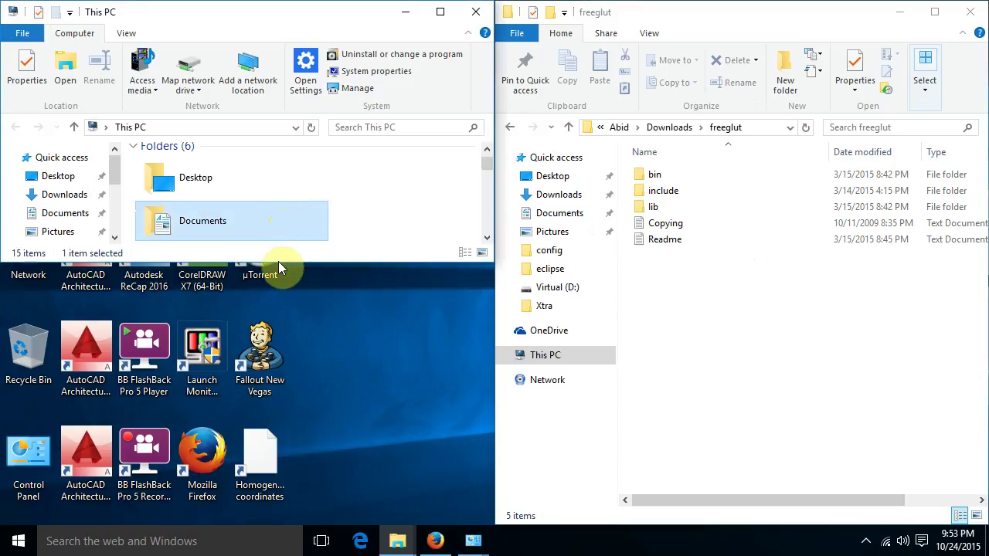
pyautogui.moveTo(279, 262); pyautogui.dragTo(268, 527)
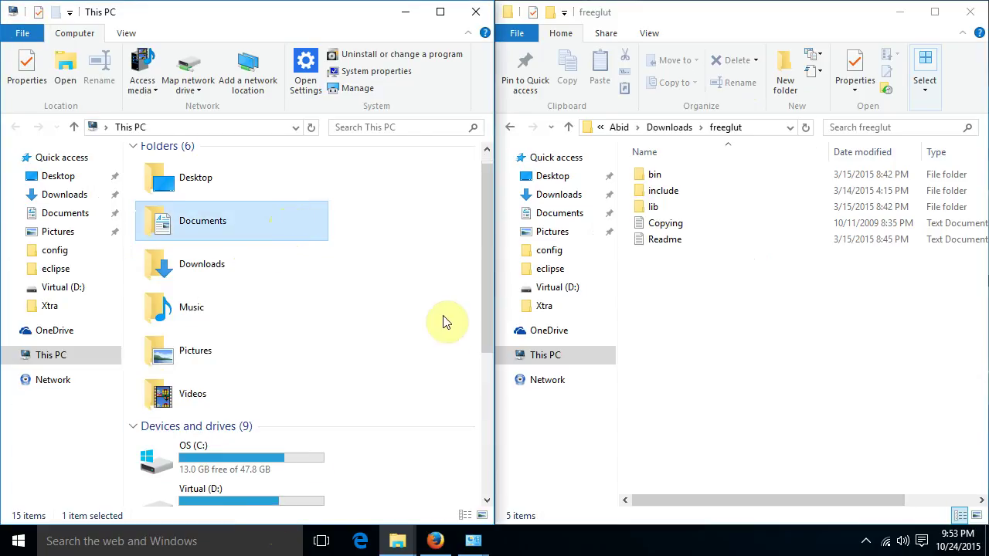
# - In the This PC window, open the compiler's header folder C:\TDM-GCC-64\x86_64-w64-mingw32\include\GL
pyautogui.moveTo(486, 294); pyautogui.dragTo(420, 388)
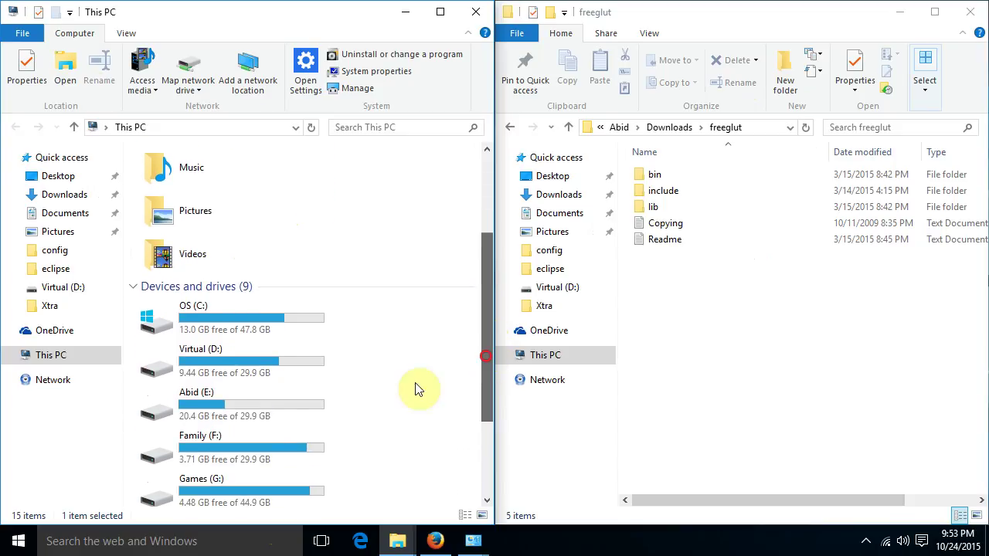
pyautogui.doubleClick(220, 325)
pyautogui.doubleClick(182, 223)
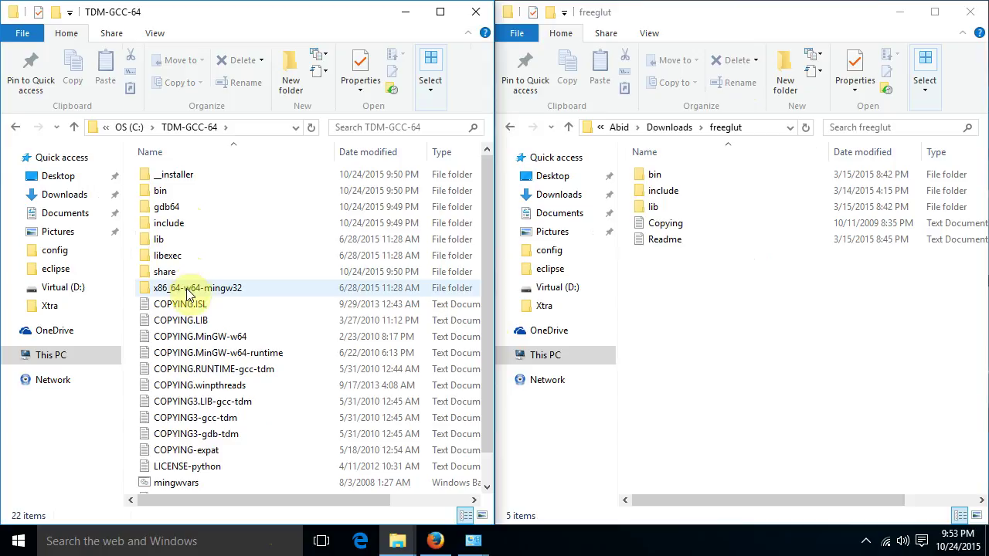
pyautogui.doubleClick(187, 289)
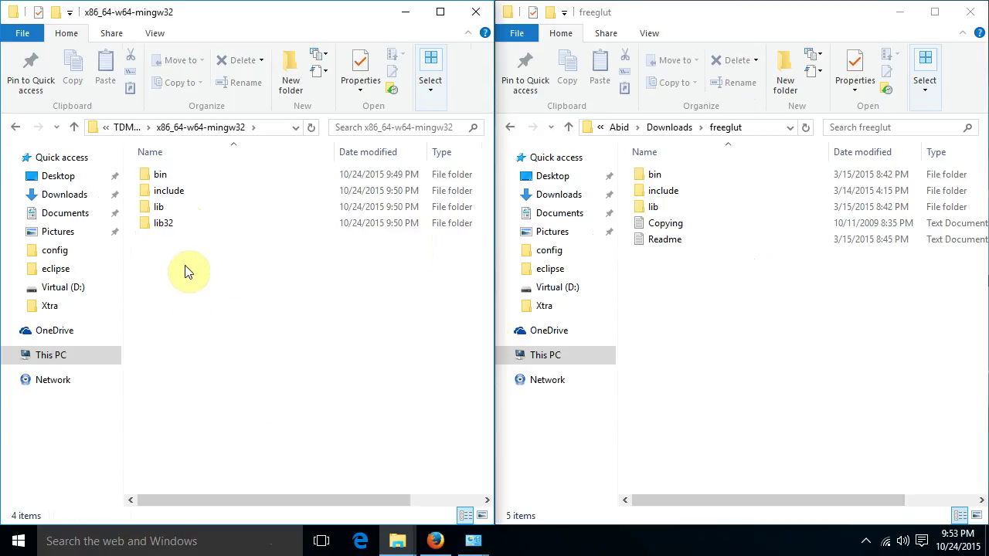
pyautogui.doubleClick(175, 191)
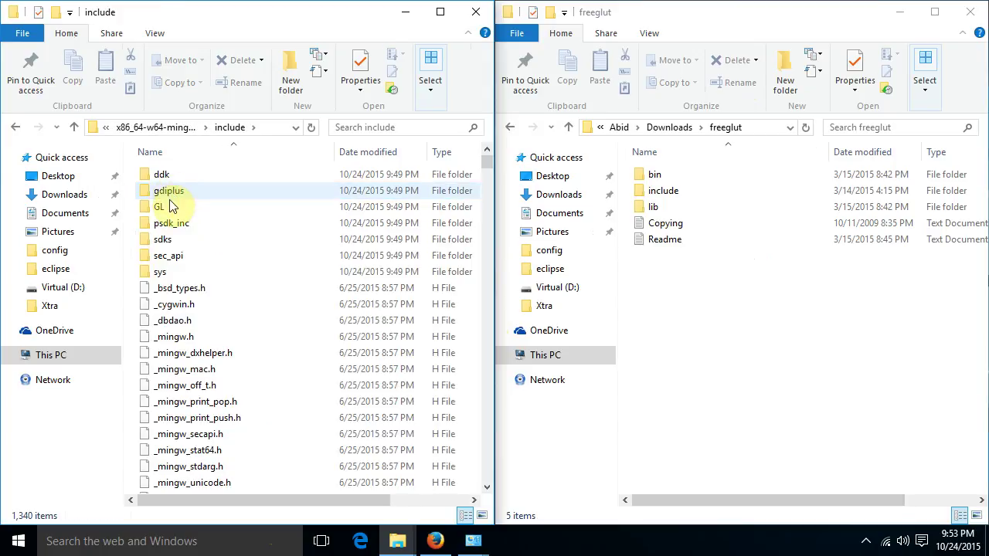
pyautogui.doubleClick(161, 206)
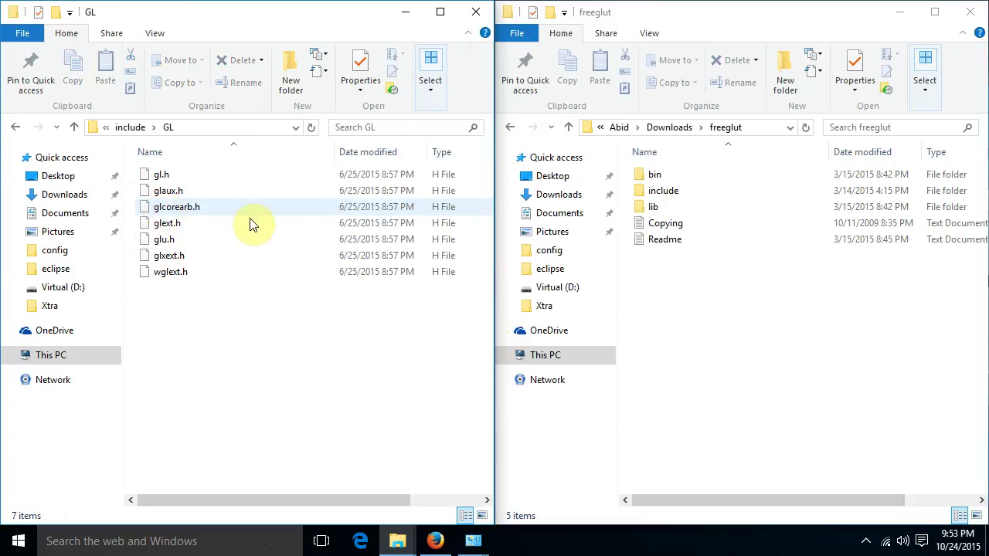
# - Copy freeglut.h, freeglut_ext.h, freeglut_std.h and glut.h from freeglut\include\GL into the x86_64-w64-mingw32\include\GL folder
pyautogui.doubleClick(656, 194)
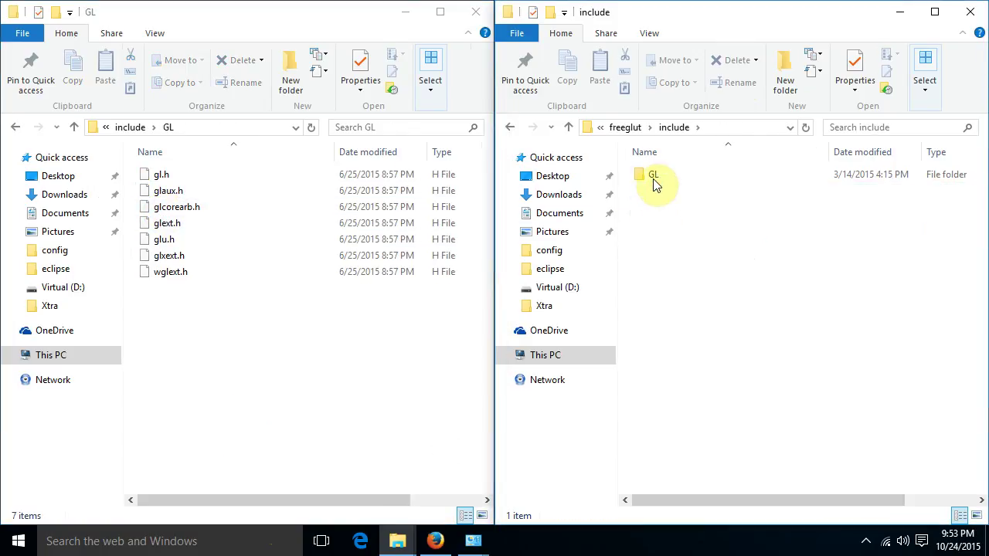
pyautogui.click(653, 176)
pyautogui.doubleClick(653, 177)
pyautogui.moveTo(687, 251); pyautogui.dragTo(654, 177)
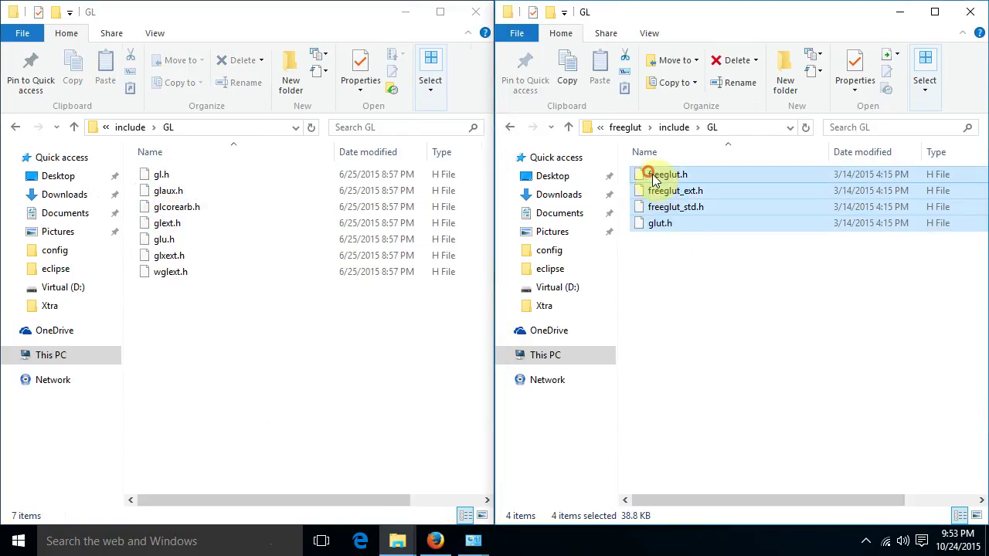
pyautogui.rightClick(656, 180)
pyautogui.click(695, 272)
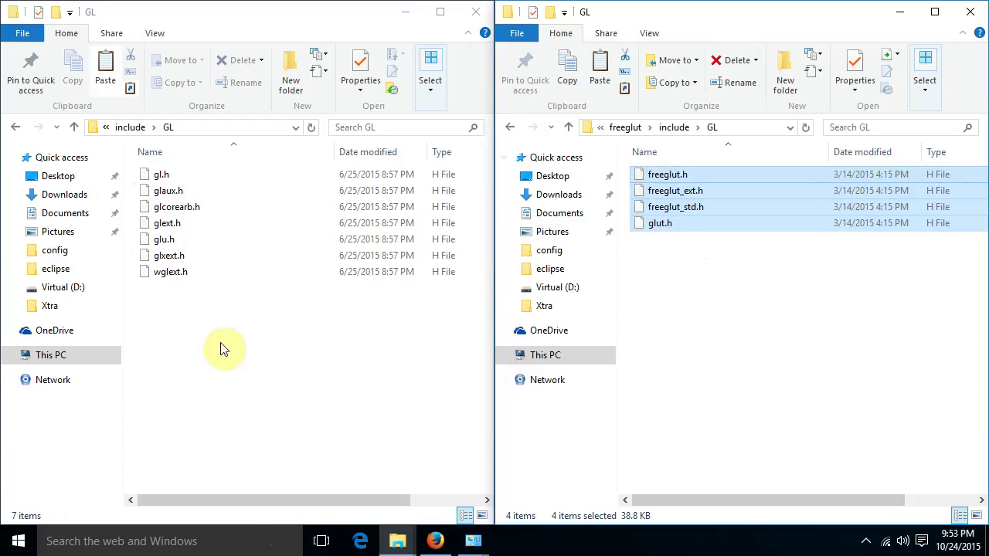
pyautogui.click(169, 316)
pyautogui.rightClick(169, 315)
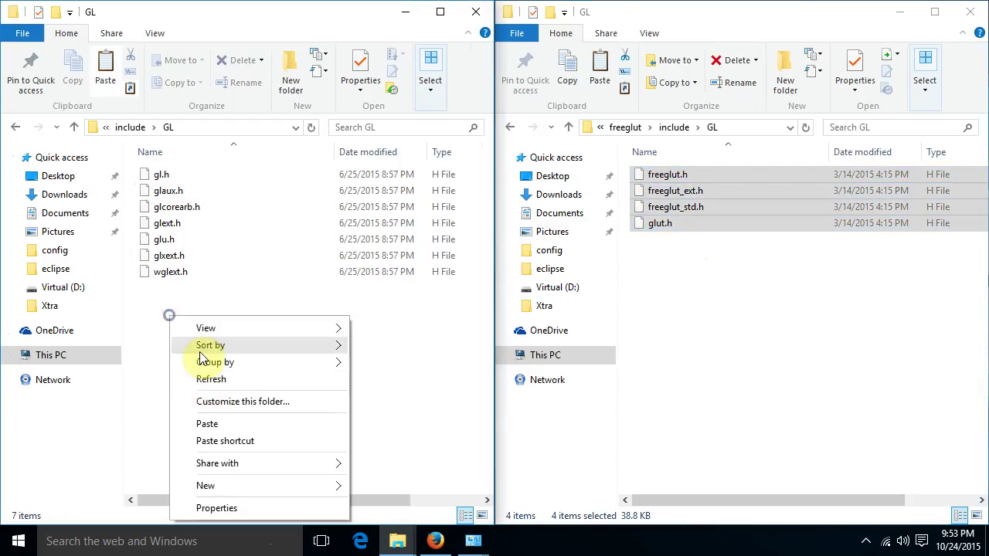
pyautogui.click(204, 423)
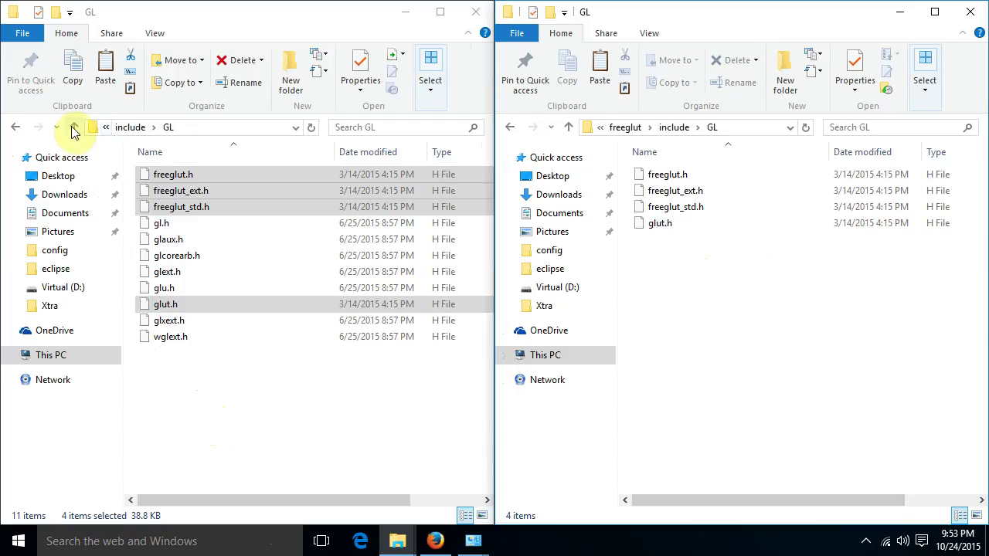
# - Copy libfreeglut.a and libfreeglut_static.a from freeglut\lib\x64 into the x86_64-w64-mingw32\lib folder
pyautogui.click(73, 128)
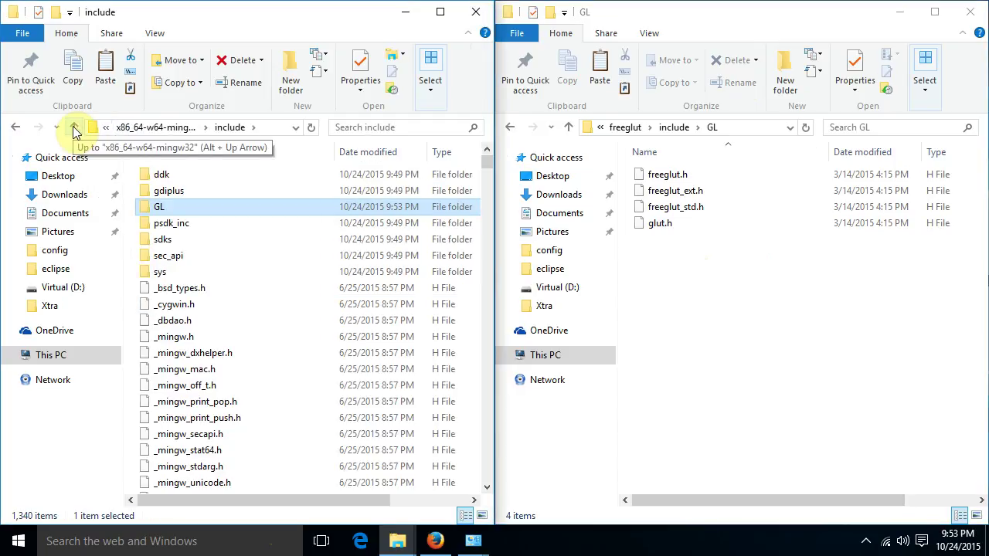
pyautogui.click(73, 128)
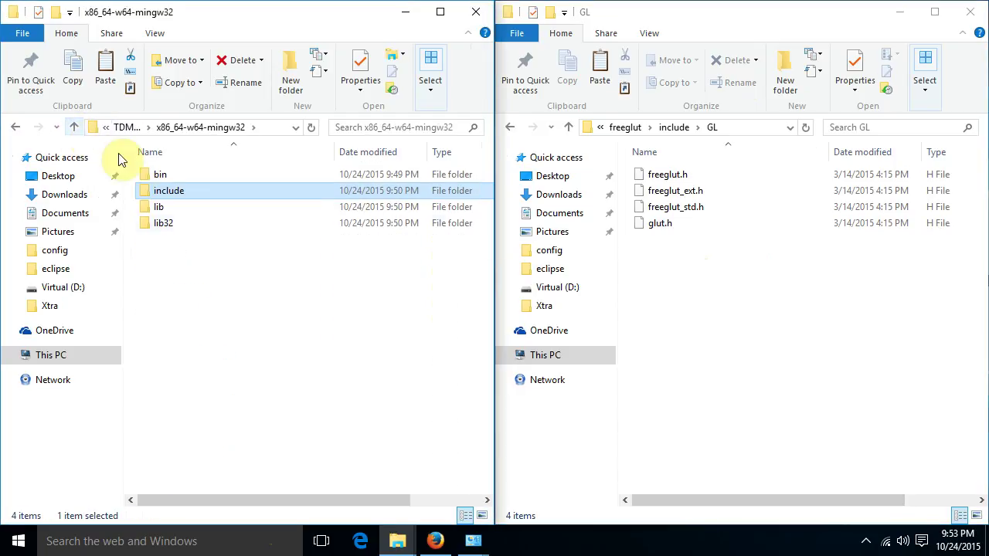
pyautogui.click(568, 128)
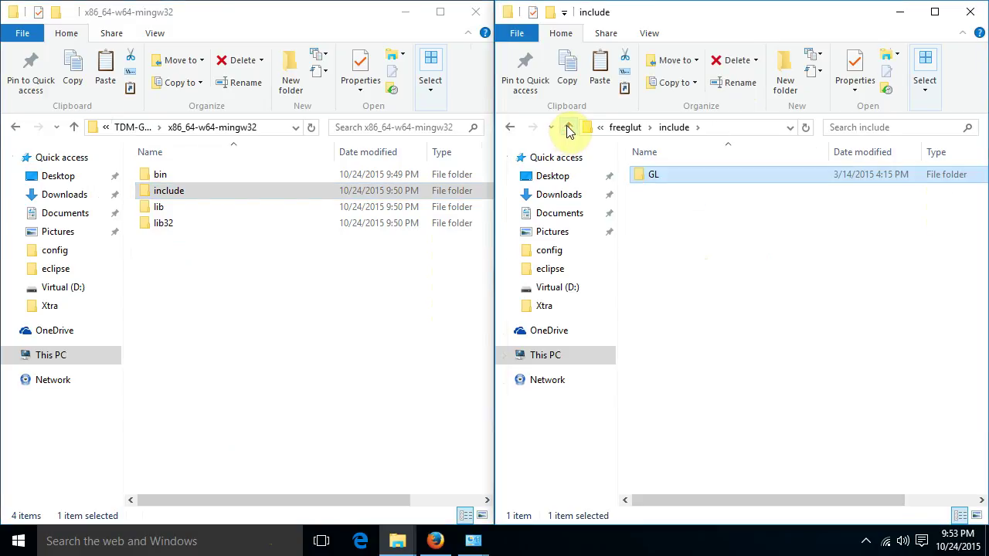
pyautogui.click(568, 129)
pyautogui.doubleClick(656, 208)
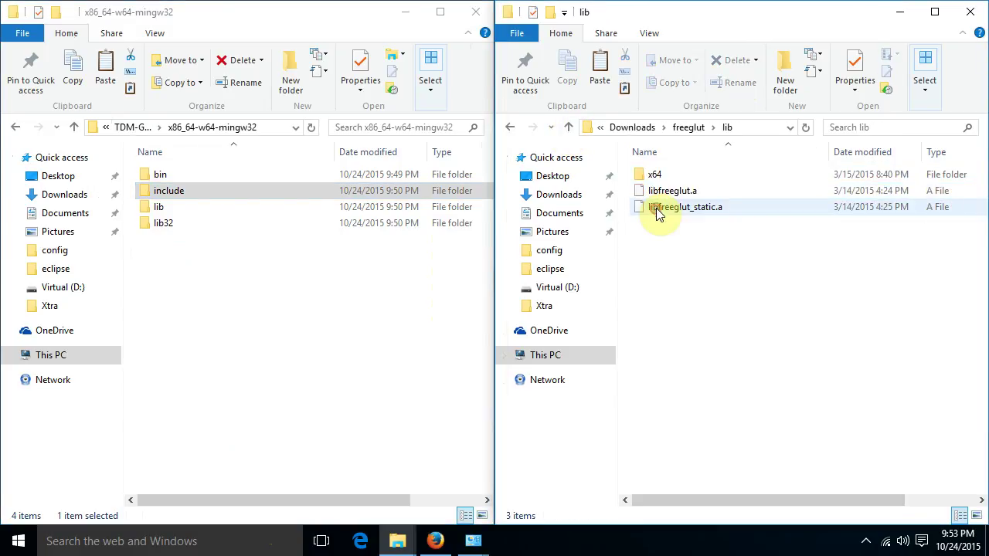
pyautogui.doubleClick(651, 176)
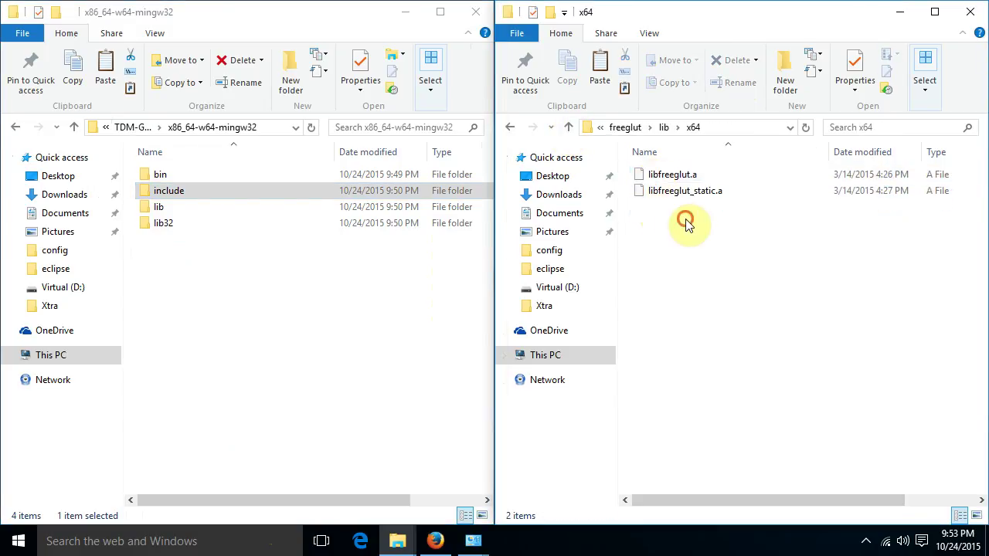
pyautogui.moveTo(691, 221); pyautogui.dragTo(653, 176)
pyautogui.rightClick(653, 176)
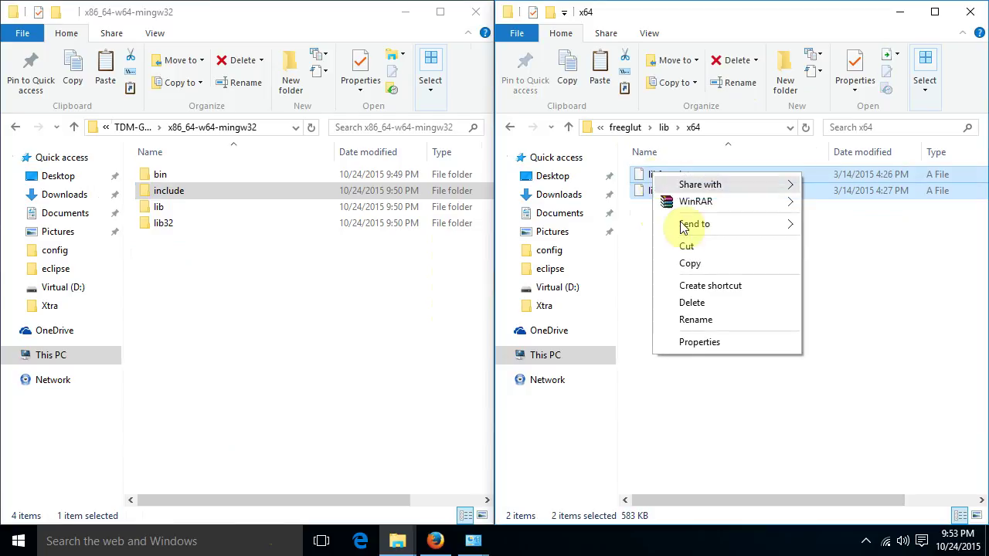
pyautogui.click(685, 260)
pyautogui.doubleClick(156, 205)
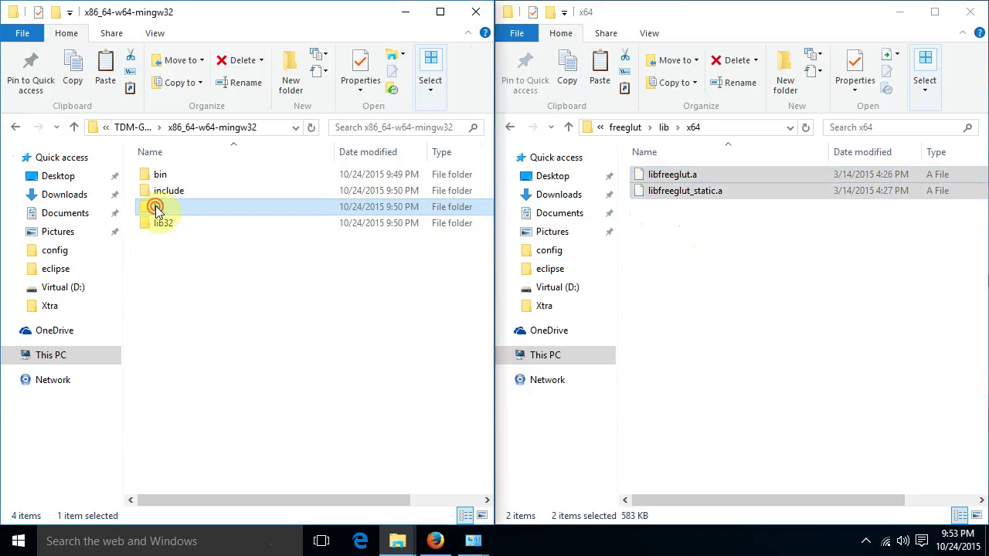
pyautogui.rightClick(277, 287)
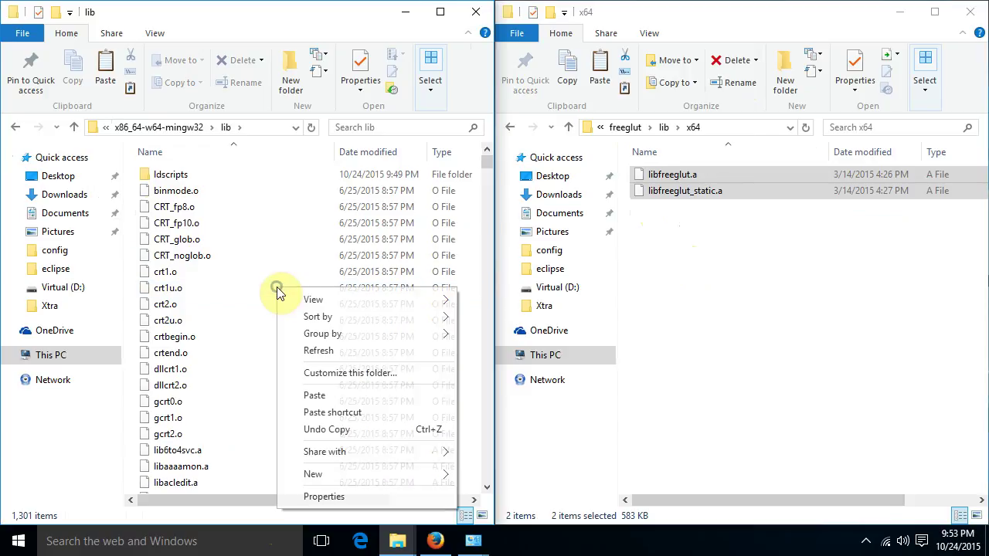
pyautogui.click(312, 397)
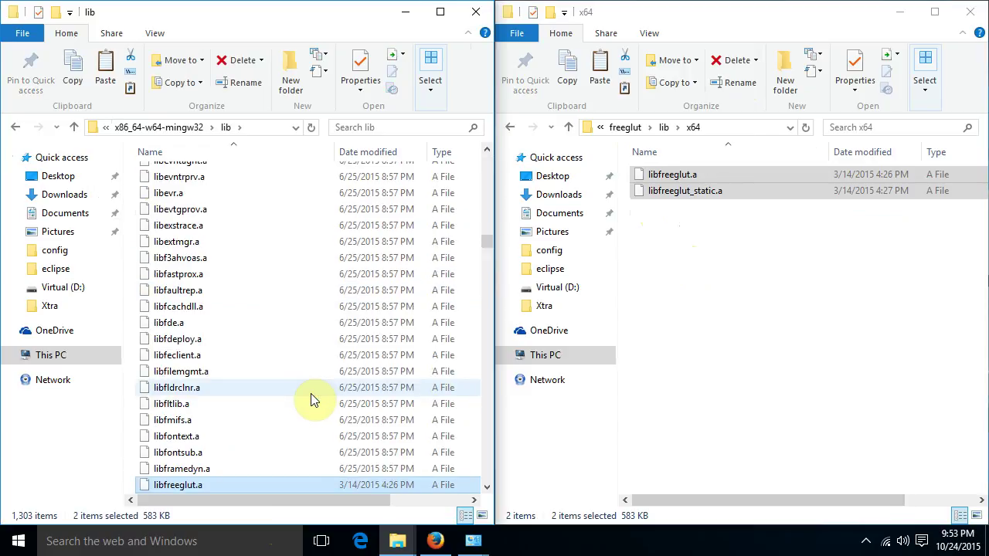
# - Copy the 64-bit freeglut.dll from freeglut\bin\x64 to the clipboard
pyautogui.click(566, 129)
pyautogui.click(568, 127)
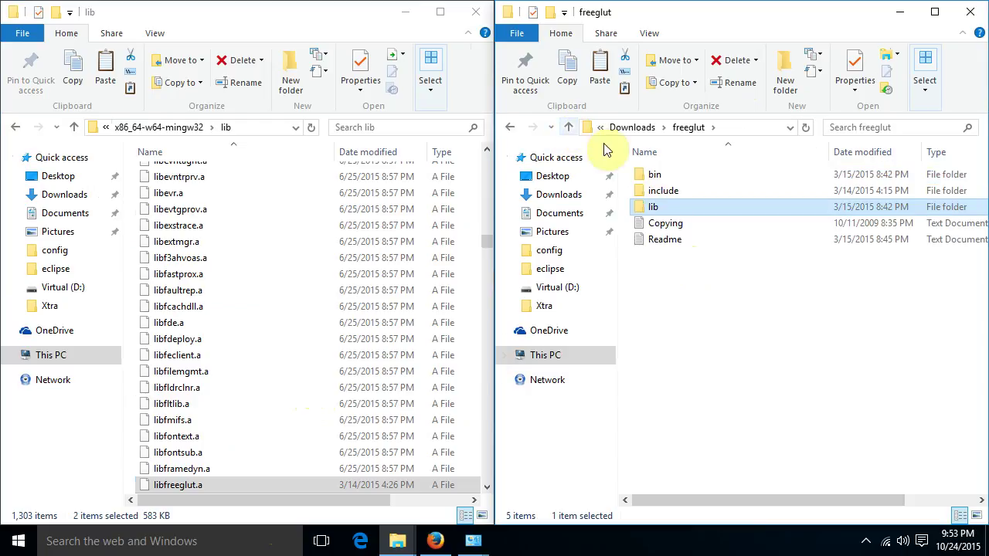
pyautogui.doubleClick(646, 175)
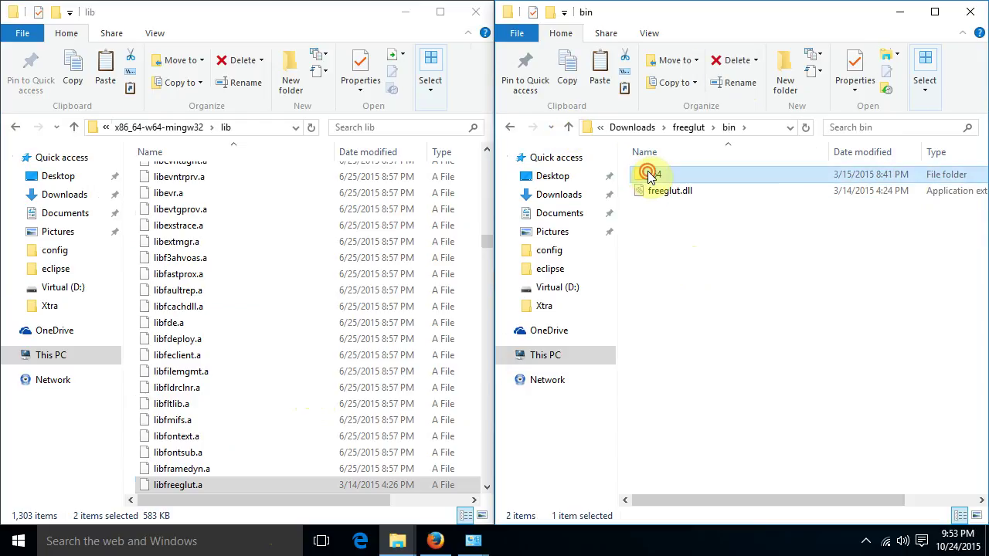
pyautogui.doubleClick(648, 175)
pyautogui.rightClick(654, 172)
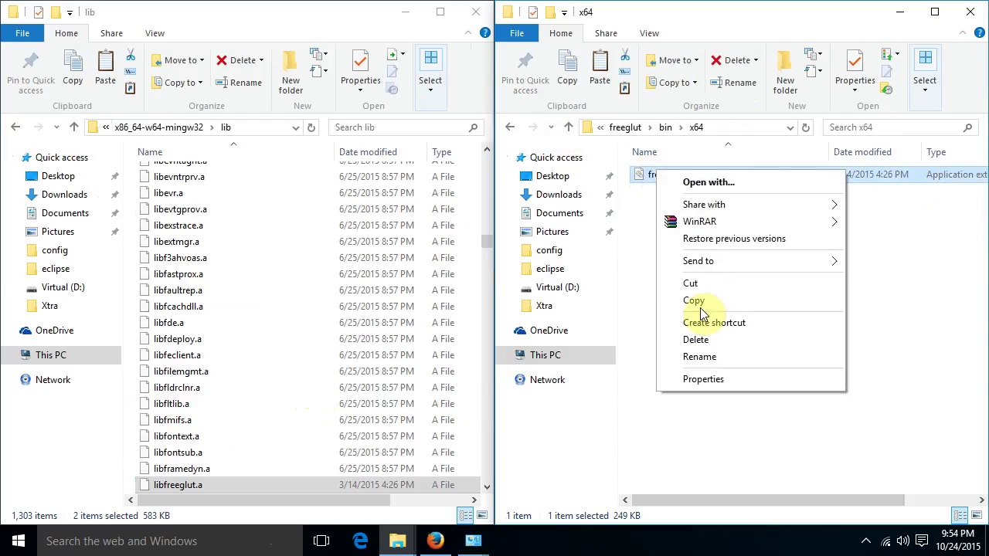
pyautogui.click(695, 300)
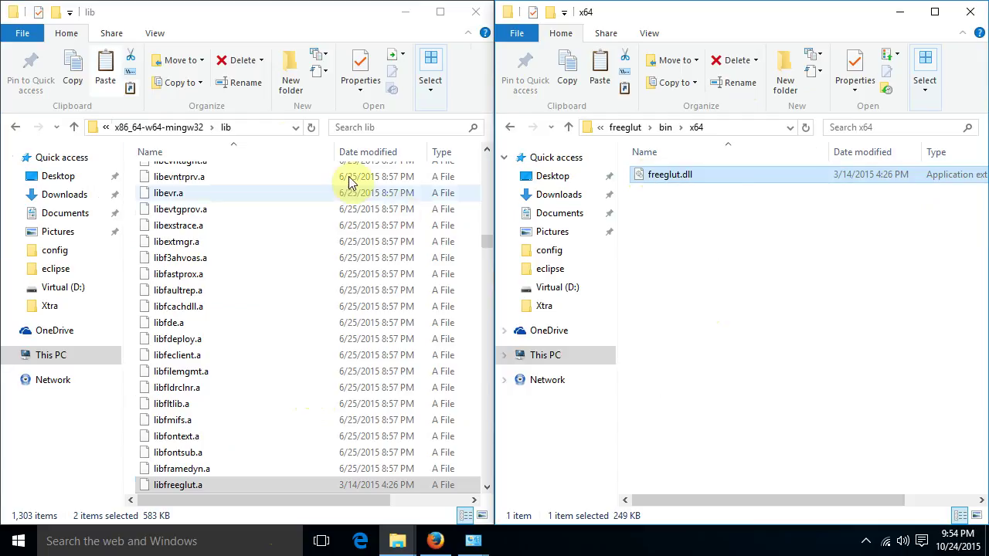
# - Open the c:\Windows\System32 folder in the File Explorer window showing the compiler's lib folder
pyautogui.click(260, 128)
pyautogui.write('c:\\win')
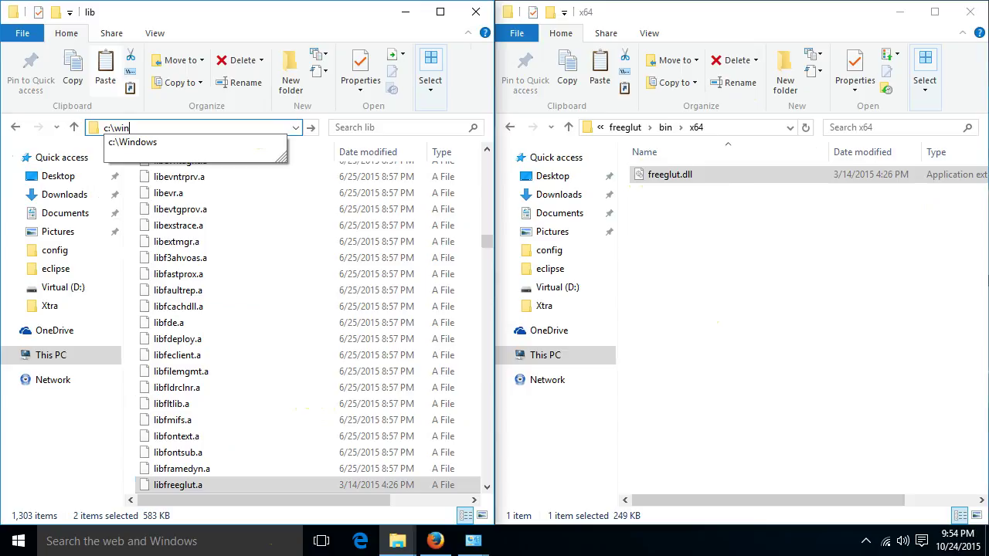
pyautogui.press('Down')
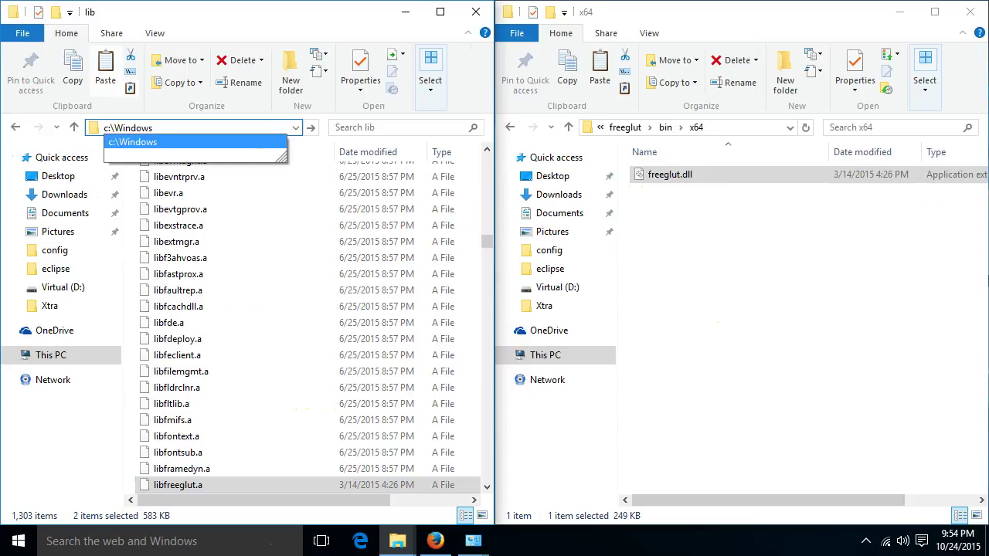
pyautogui.write('\\syste')
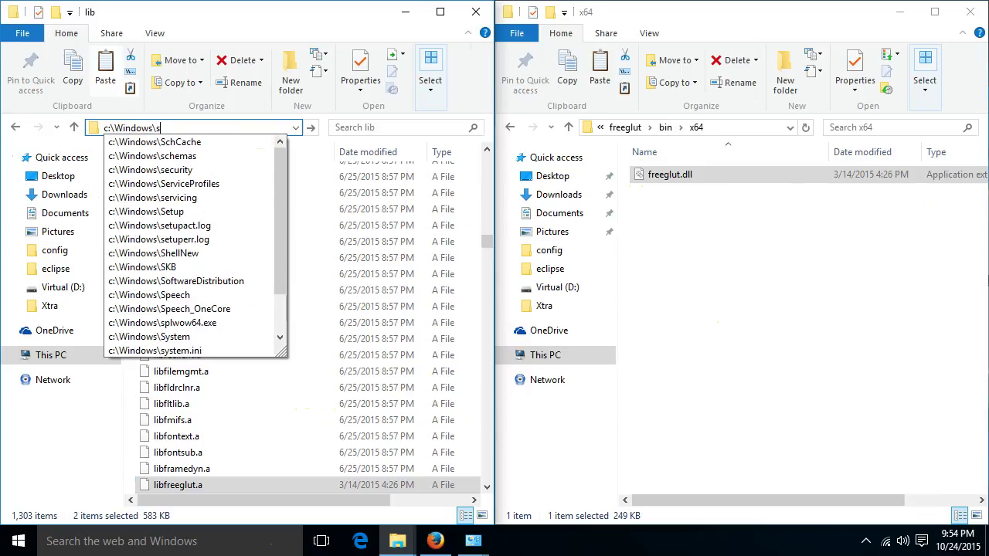
pyautogui.press('Down')
pyautogui.press('Down')
pyautogui.press('Down')
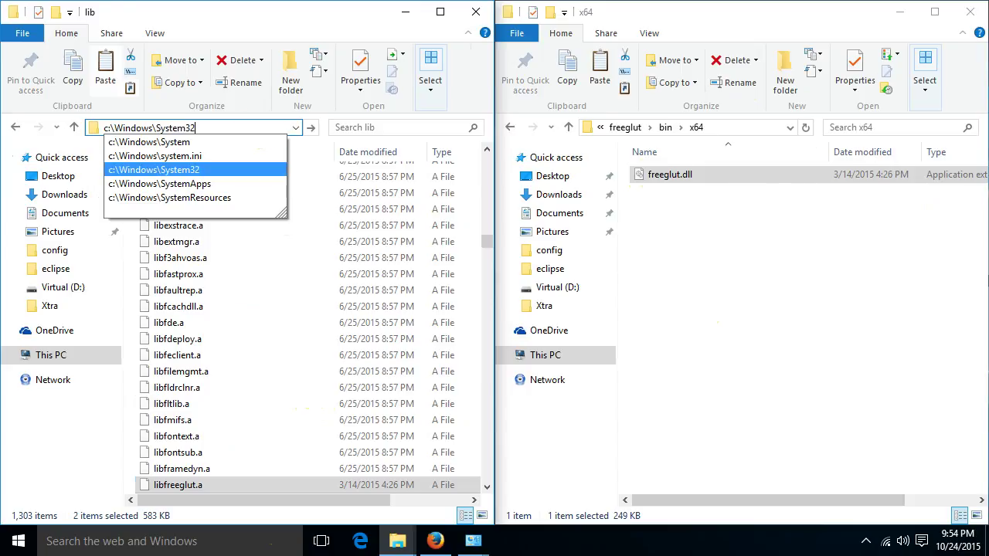
pyautogui.press('Return')
# - Paste freeglut.dll into System32 with administrator permission, and close both File Explorer windows
pyautogui.rightClick(260, 260)
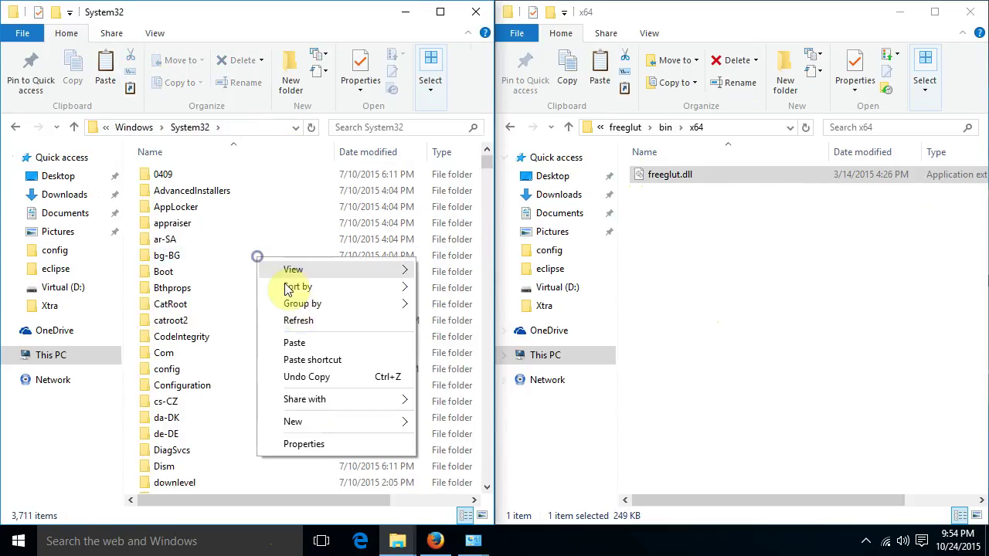
pyautogui.click(298, 343)
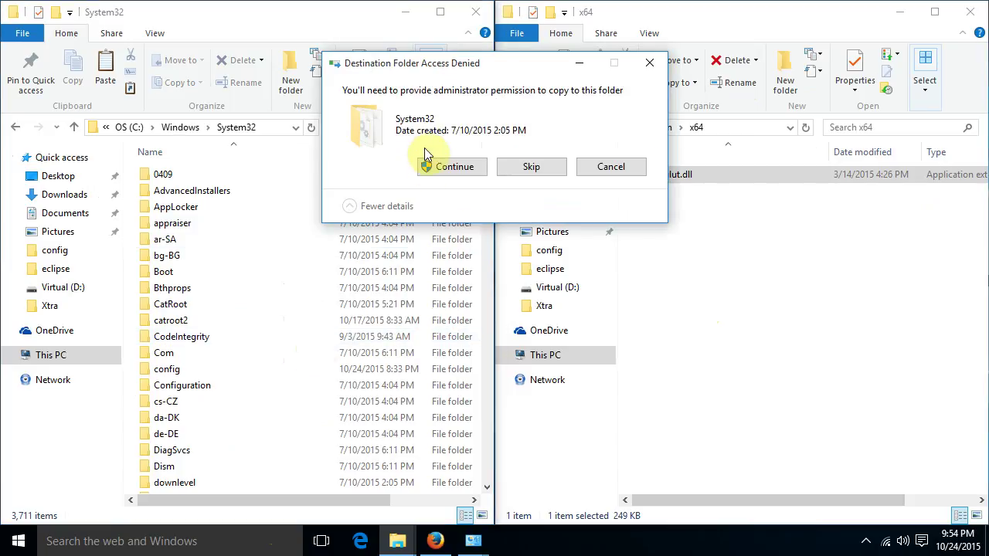
pyautogui.click(461, 168)
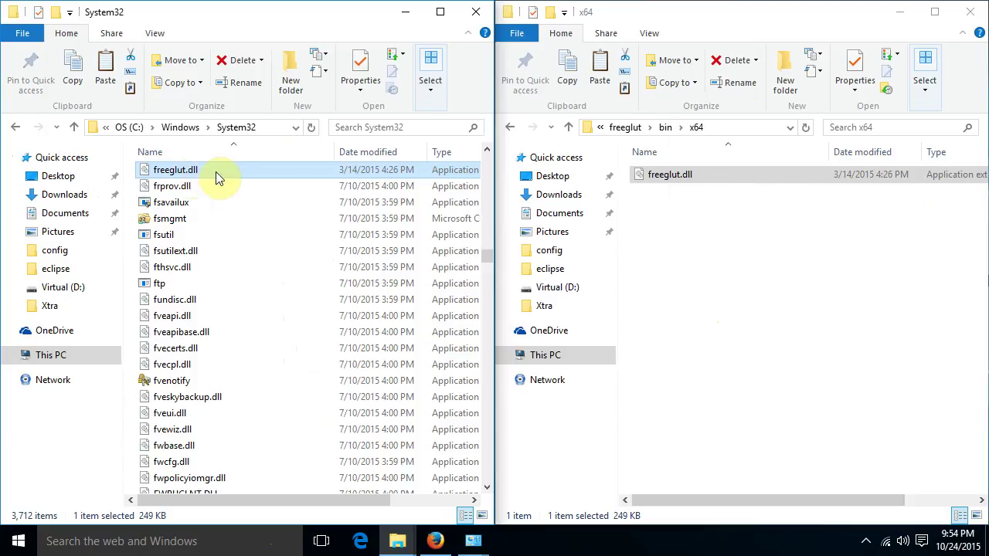
pyautogui.click(476, 12)
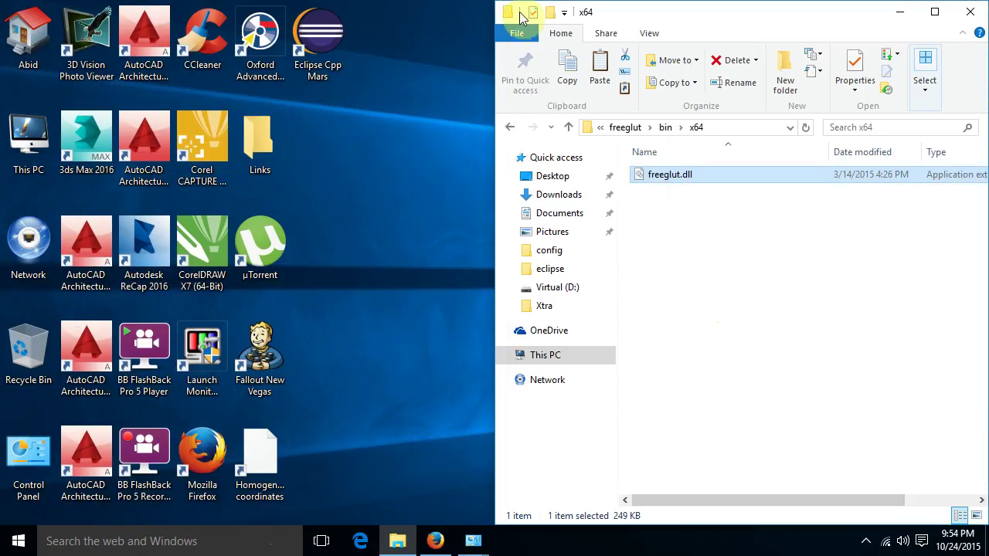
pyautogui.click(976, 15)
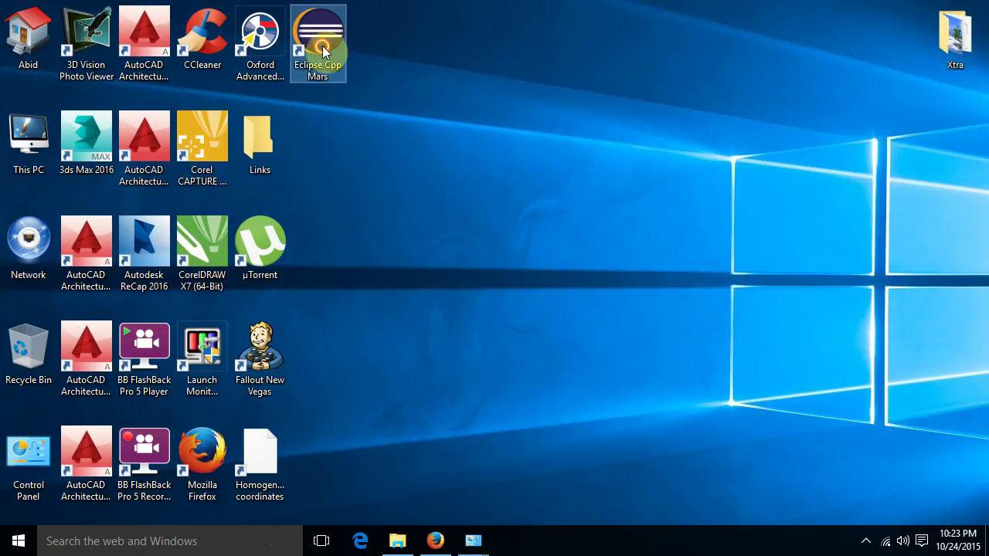
# - Launch Eclipse Cpp Mars and open the New C/C++ Project Wizard settings in its preferences
pyautogui.doubleClick(322, 45)
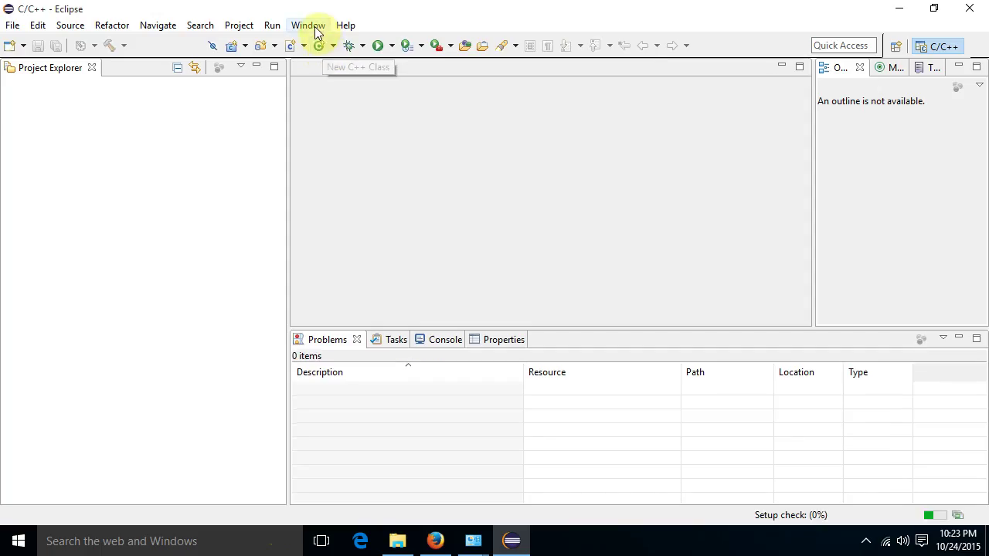
pyautogui.click(309, 24)
pyautogui.click(329, 160)
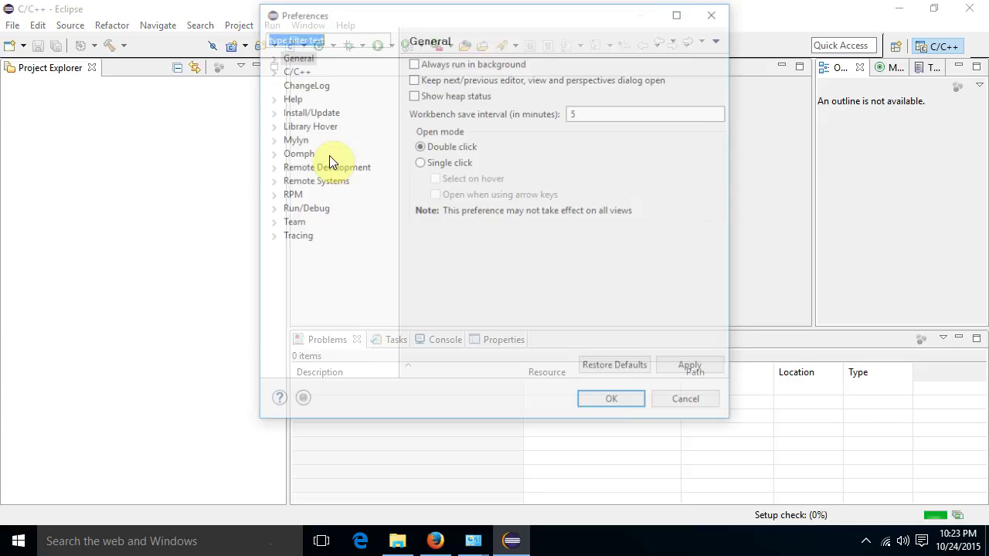
pyautogui.click(287, 70)
pyautogui.click(271, 70)
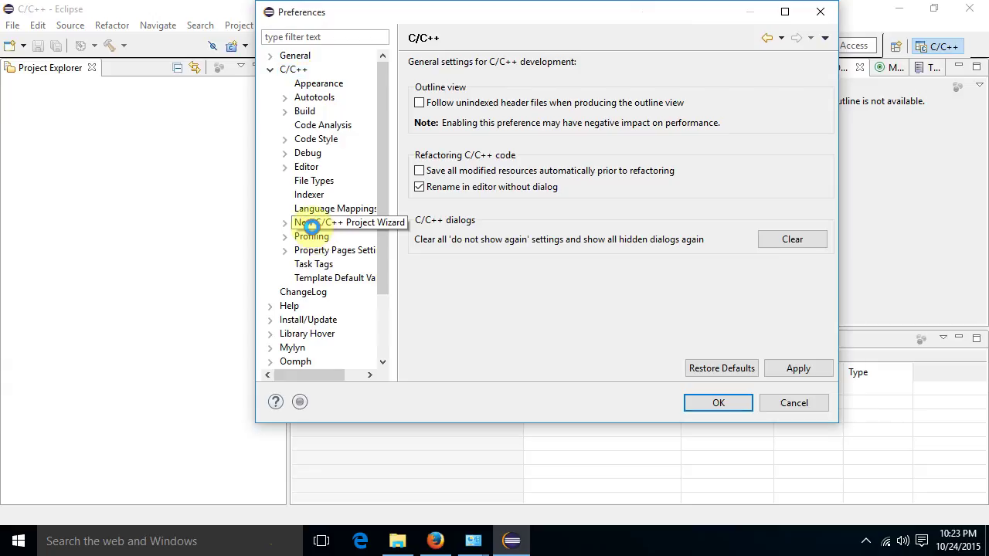
pyautogui.click(313, 226)
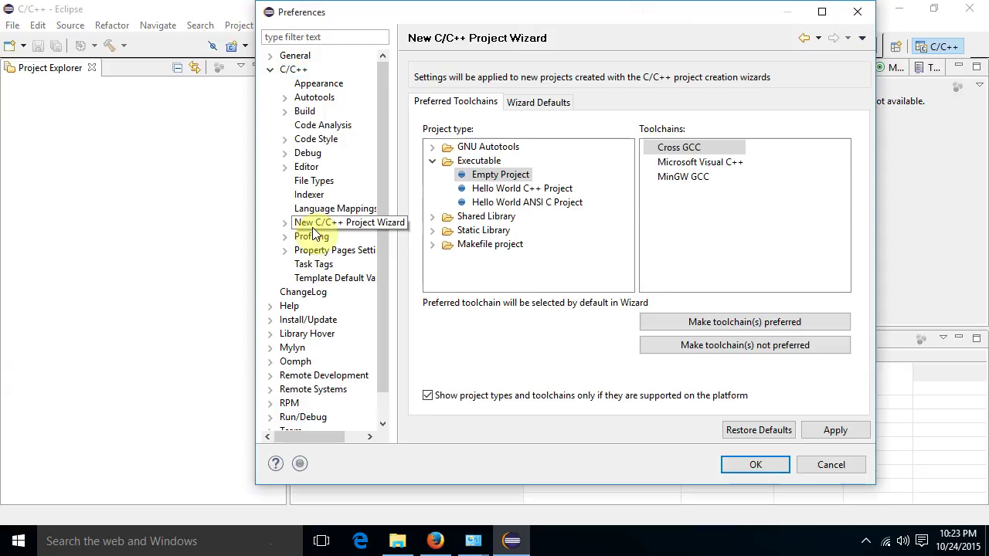
# - Make MinGW GCC the preferred toolchain for empty executable projects and save the preferences
pyautogui.click(680, 178)
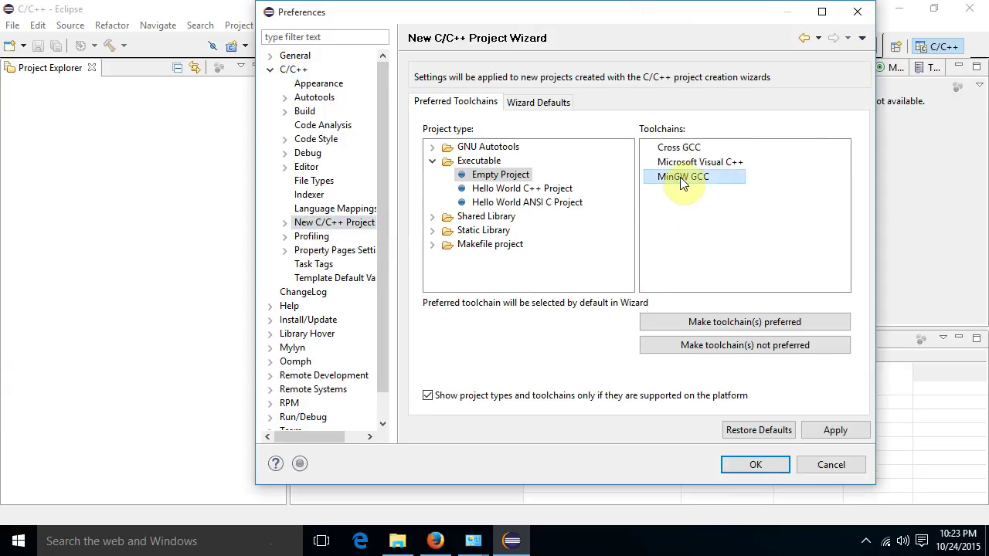
pyautogui.click(726, 324)
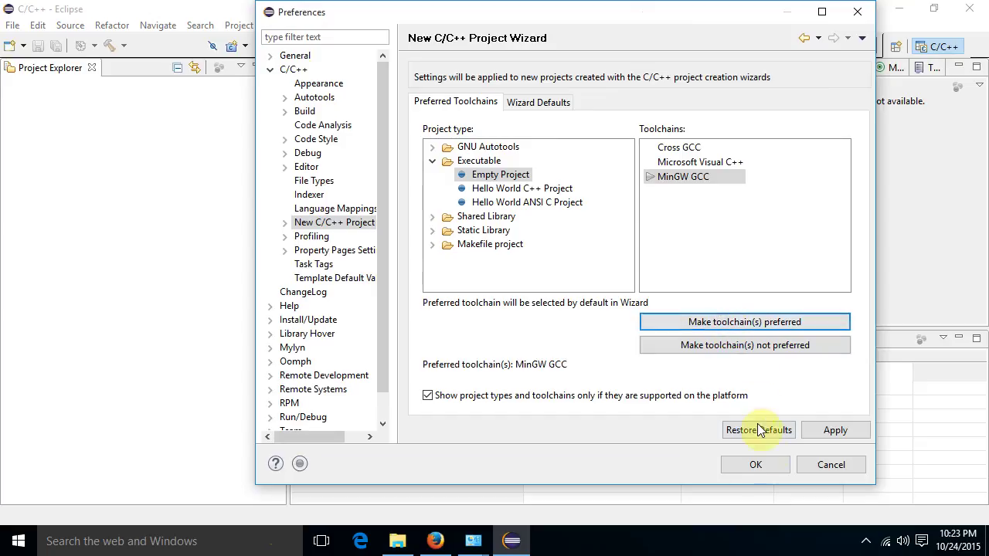
pyautogui.click(769, 464)
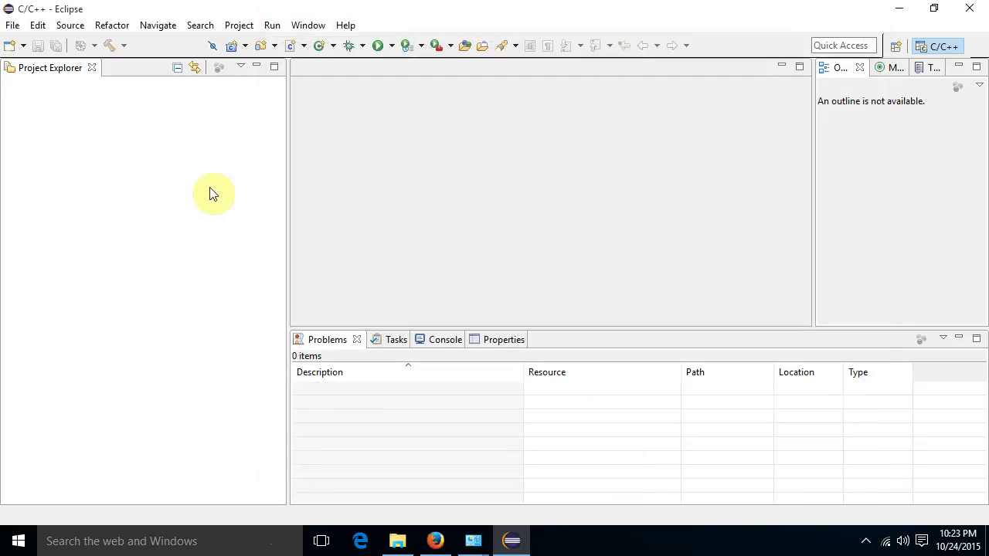
# - Create an empty executable C++ project named "OpeGL with freeGLUT Library" using the MinGW GCC toolchain
pyautogui.click(13, 24)
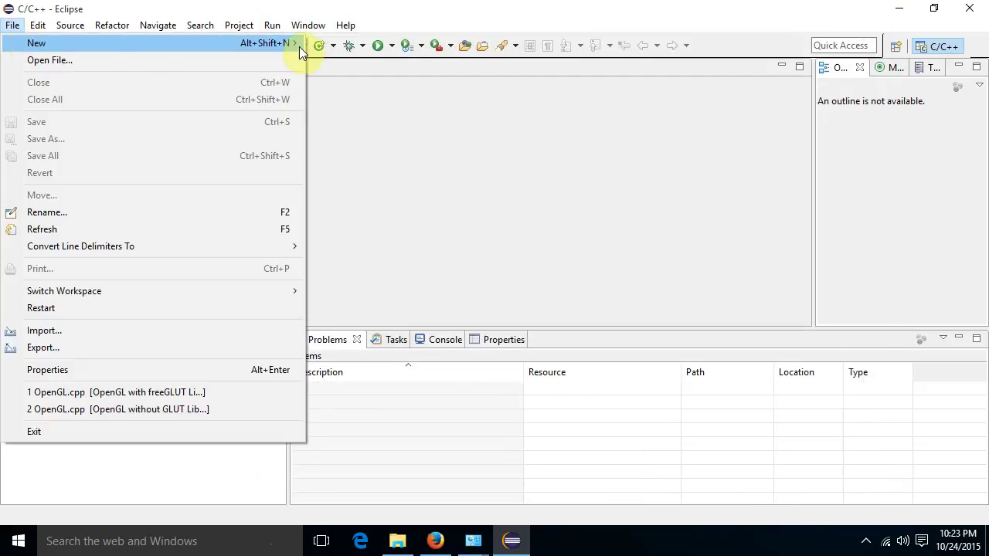
pyautogui.moveTo(297, 44)
pyautogui.click(343, 62)
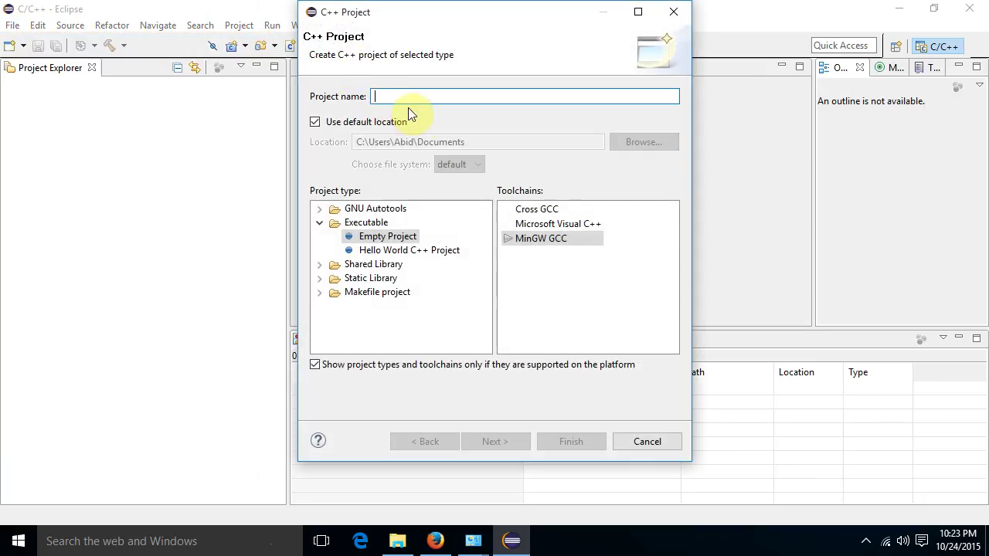
pyautogui.write('OpeGL with freeGLUT Library')
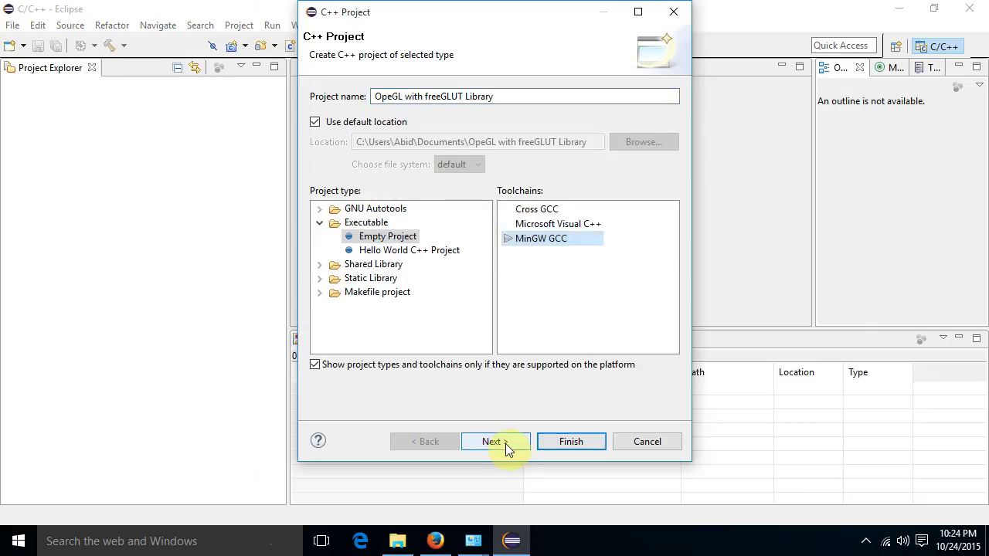
pyautogui.click(504, 442)
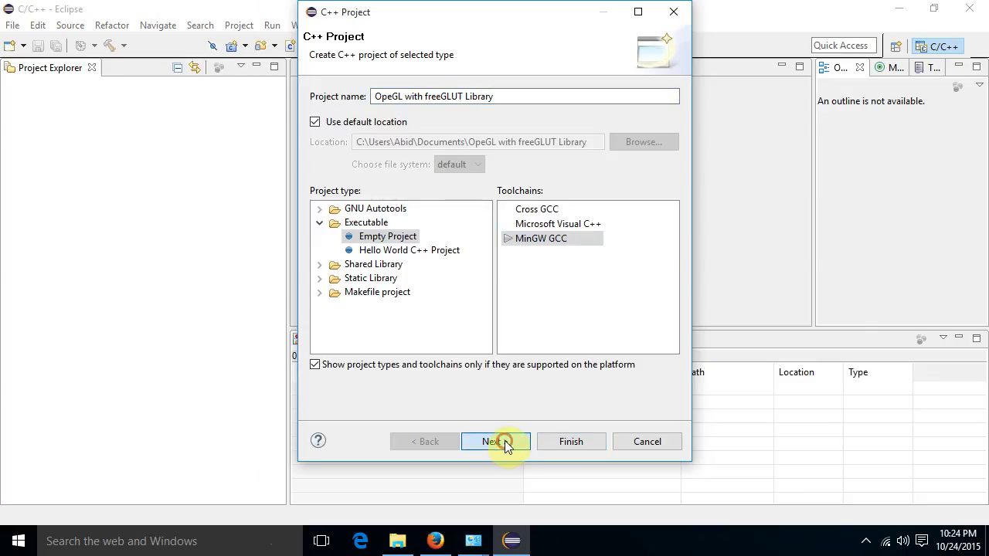
pyautogui.click(572, 442)
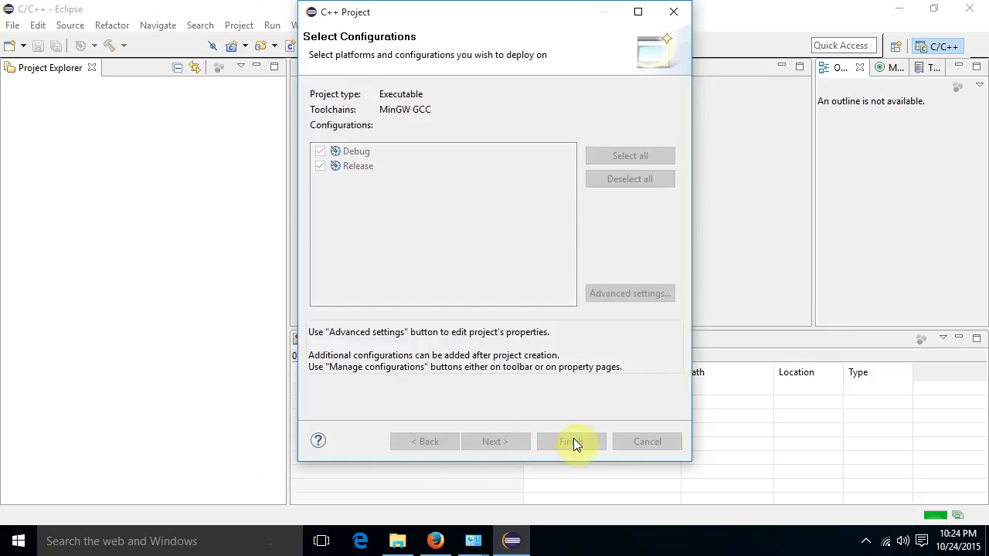
# - Start a new source file in the project, entering "OpenGL with freeGLUT Library.cpp" as its name
pyautogui.click(70, 84)
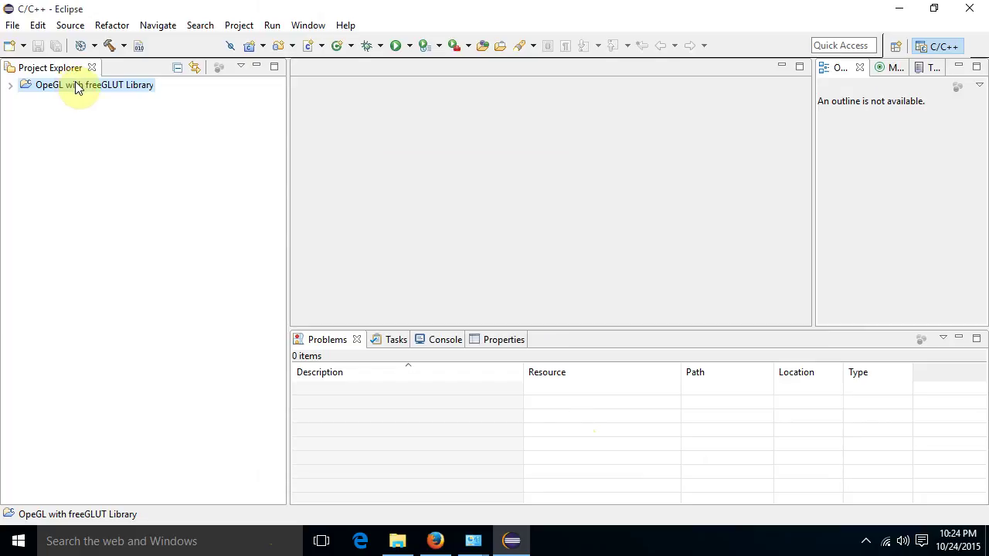
pyautogui.rightClick(76, 87)
pyautogui.moveTo(265, 17)
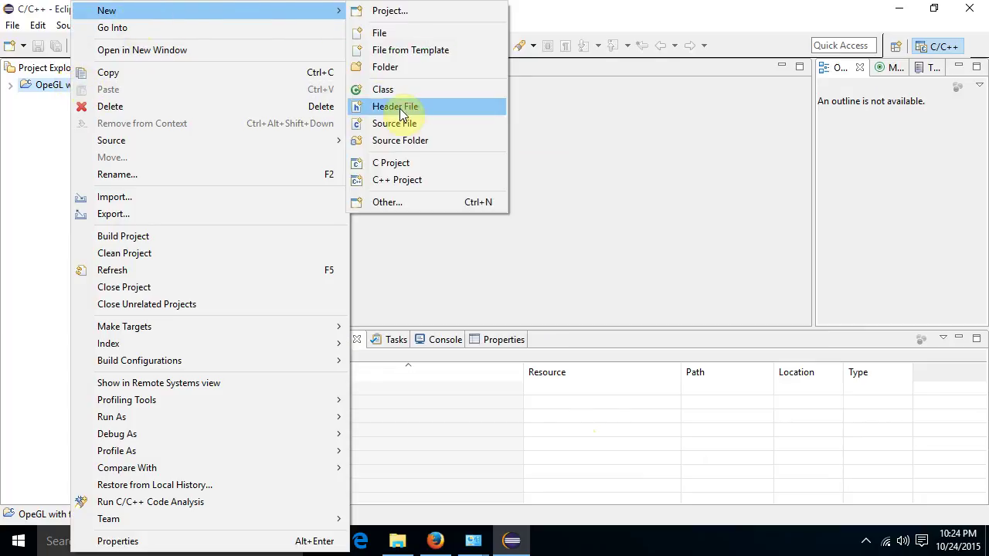
pyautogui.click(397, 124)
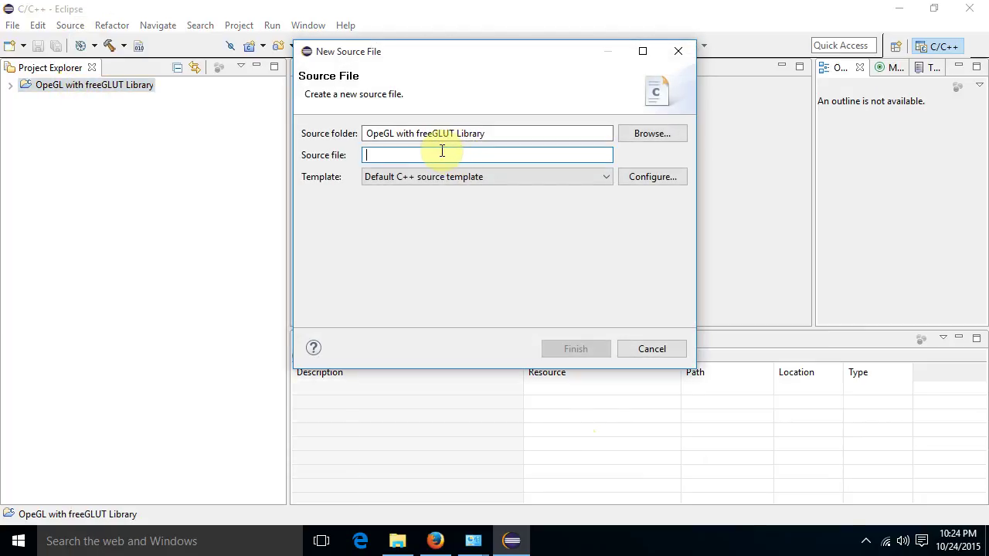
pyautogui.write('OpenGL with freeGLUT Libr')
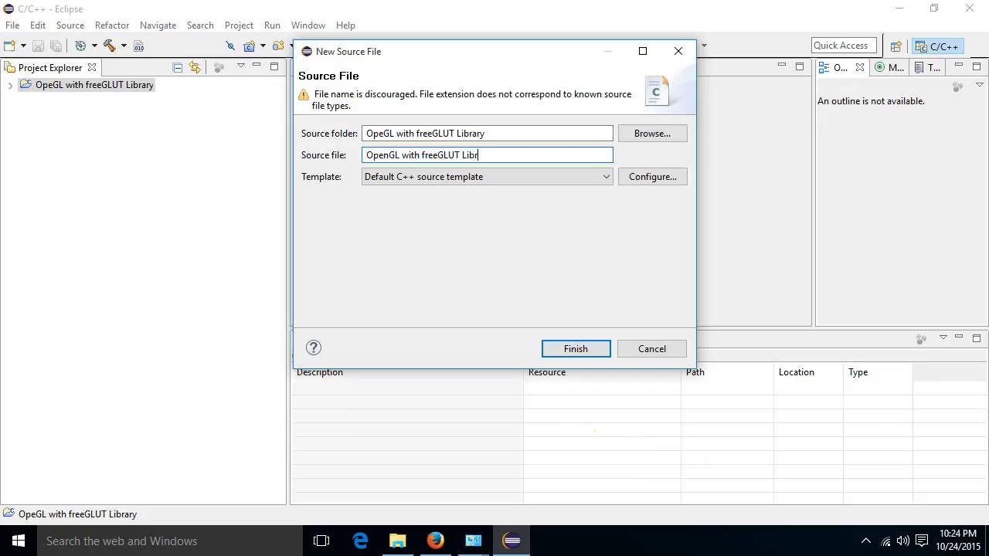
pyautogui.write('ary.c')
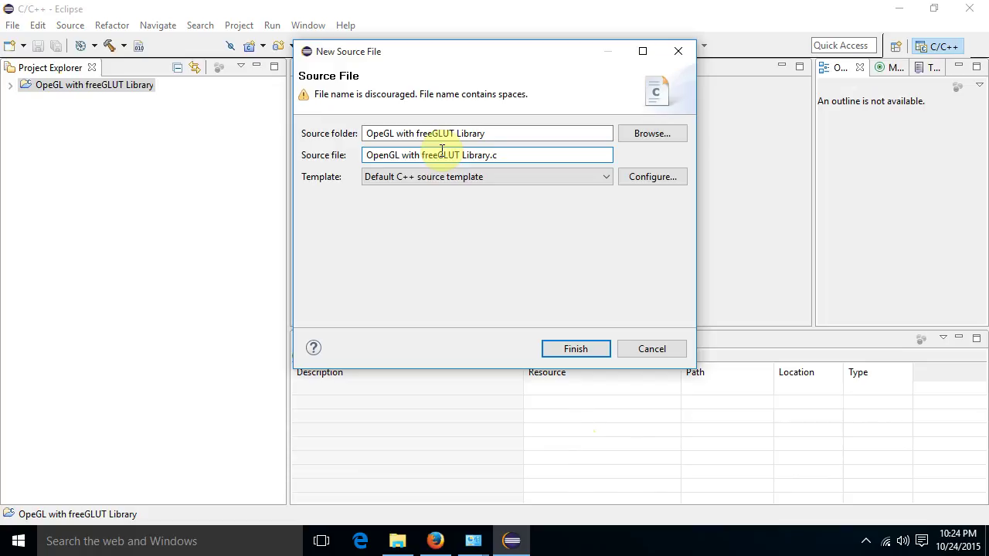
pyautogui.write('pp')
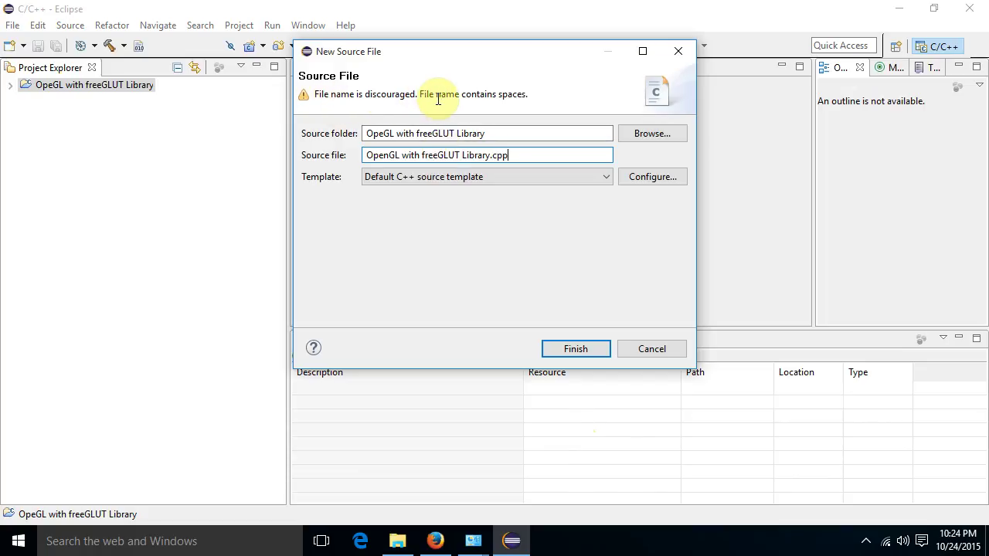
# - Shorten the source file name to OpenGL.cpp so it contains no spaces, and create the file
pyautogui.moveTo(421, 94); pyautogui.dragTo(527, 95)
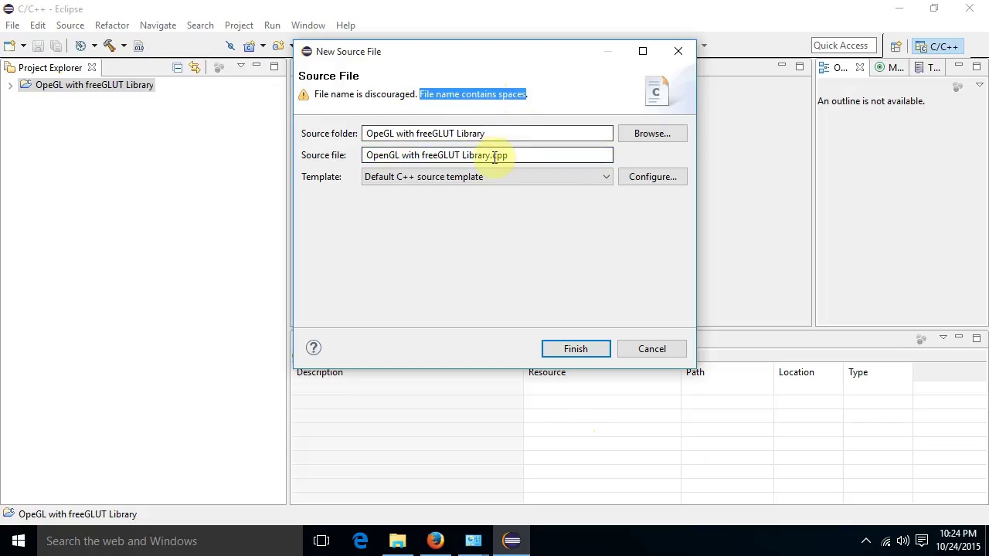
pyautogui.moveTo(490, 157); pyautogui.dragTo(413, 160)
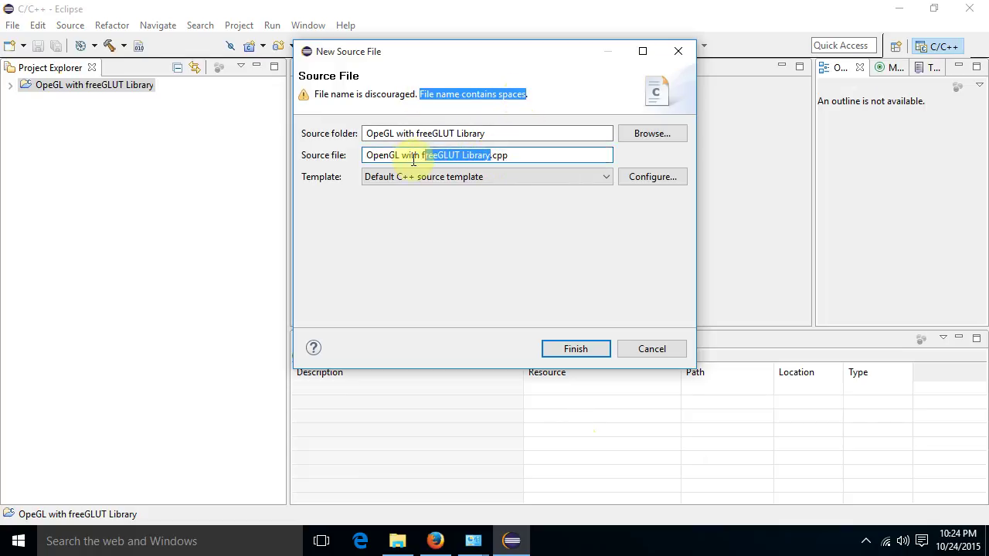
pyautogui.rightClick(407, 156)
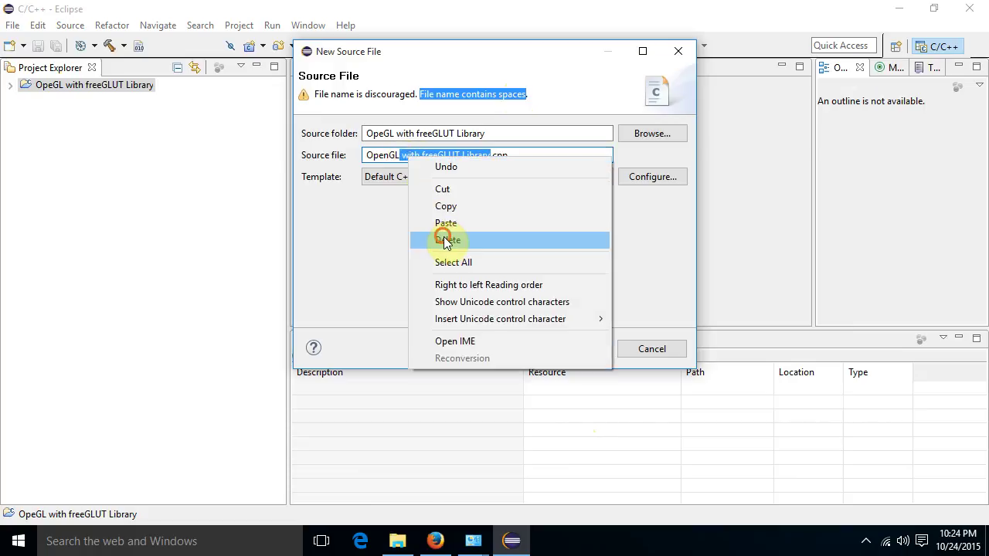
pyautogui.click(442, 239)
pyautogui.click(572, 348)
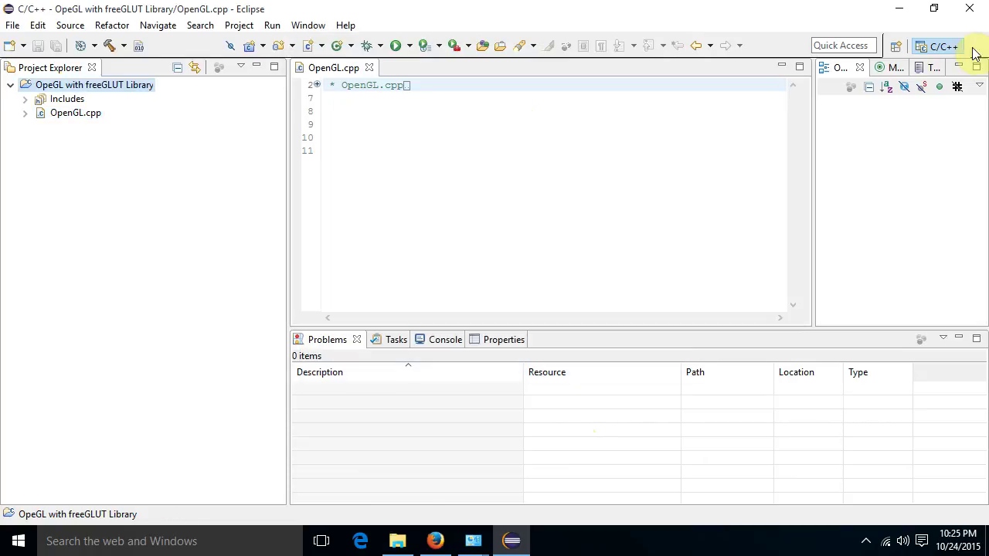
# - Minimize Eclipse, switch to Firefox and search the web for "ntu.edu.sg tutorials"
pyautogui.click(906, 10)
pyautogui.click(437, 540)
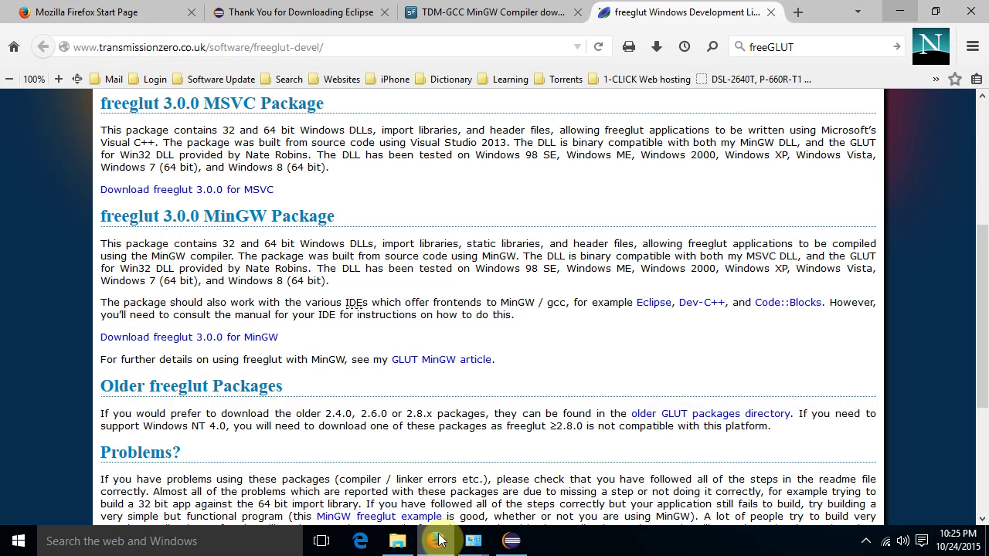
pyautogui.click(782, 45)
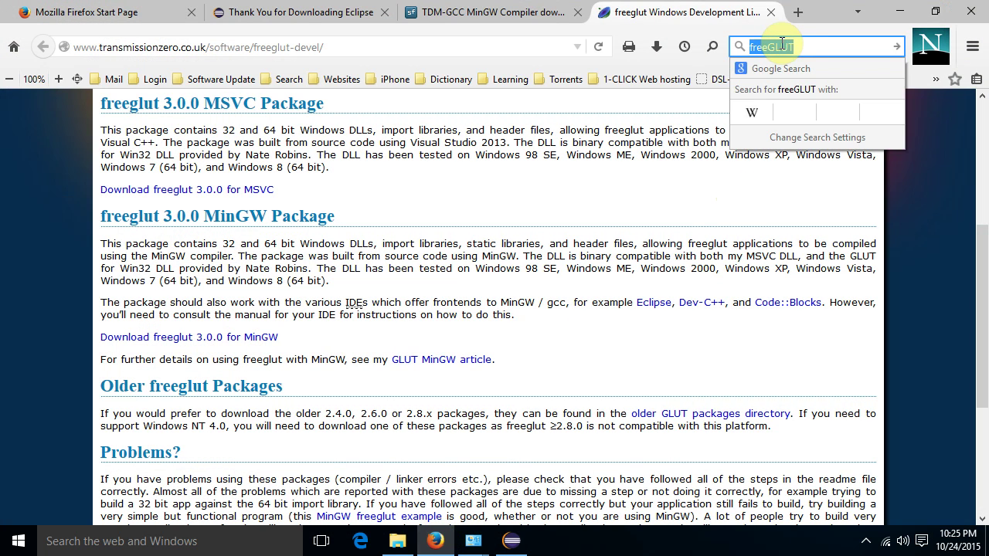
pyautogui.write('ntu.edu.sg tutorials')
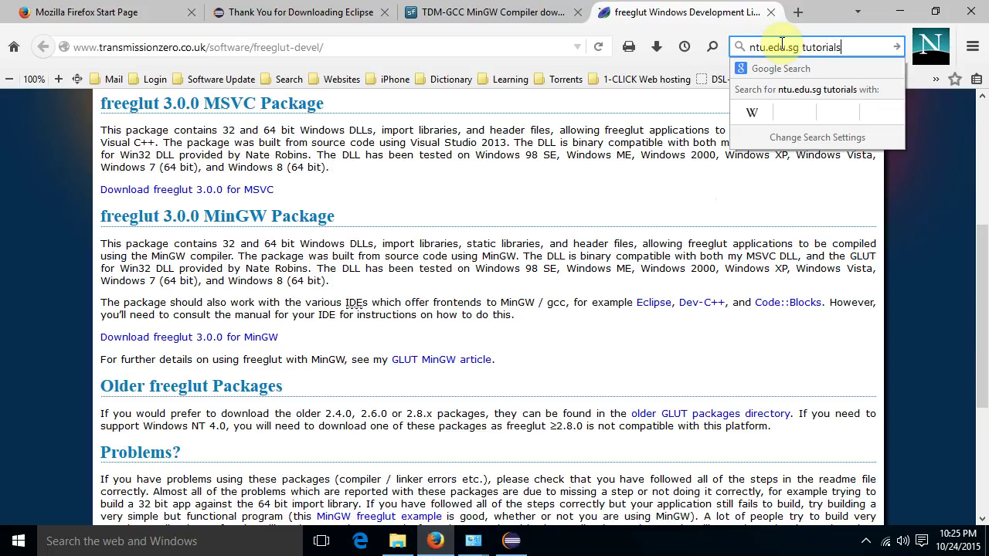
pyautogui.press('Return')
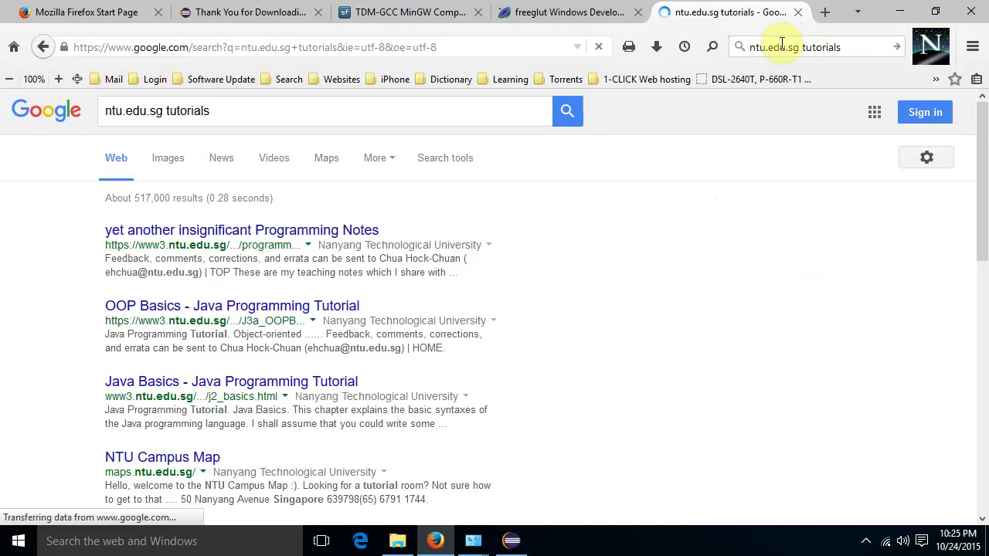
# - Open the "yet another insignificant Programming Notes" result and go to its OpenGL article "CG 3. OpenGL Examples"
pyautogui.click(335, 229)
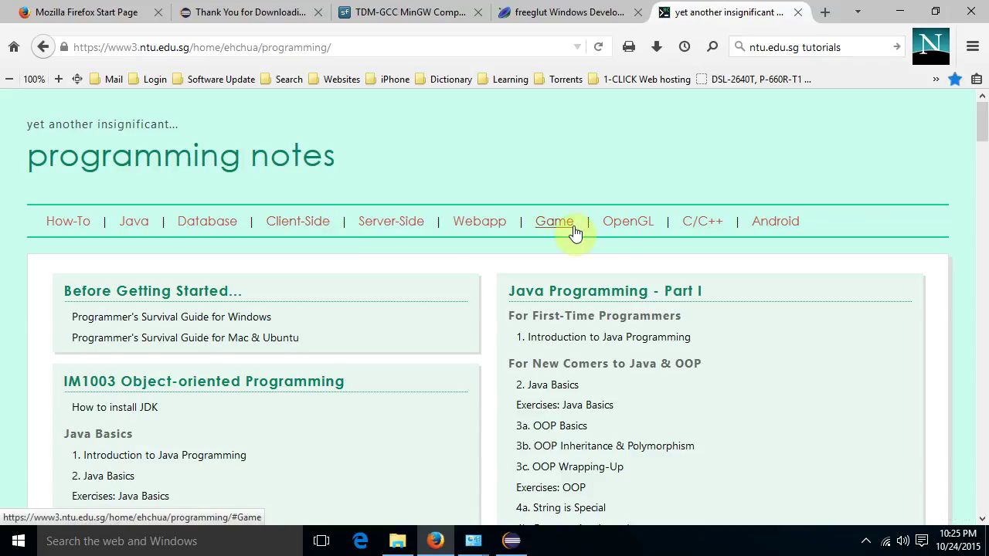
pyautogui.click(616, 228)
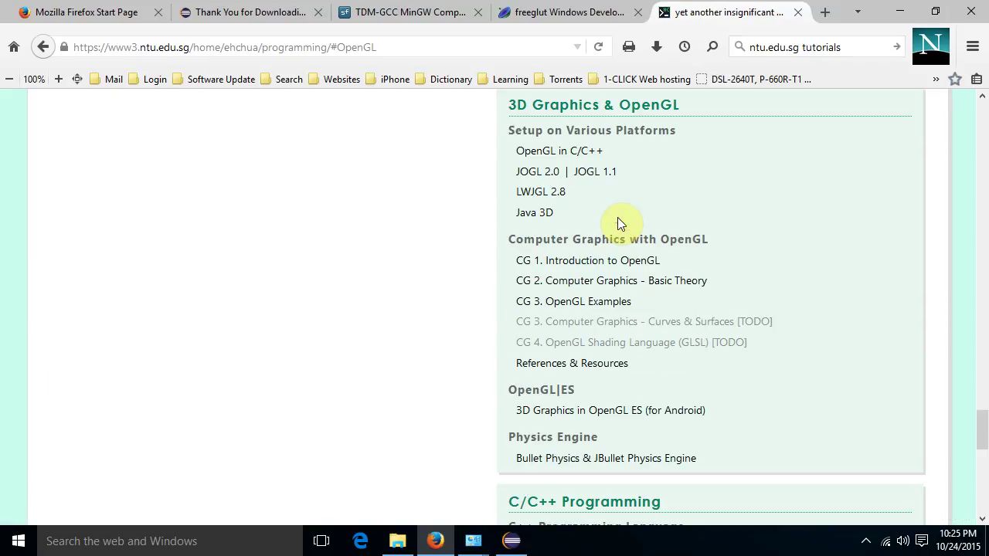
pyautogui.click(572, 302)
# - Copy the complete source code of Example 2, 3D Shape with Animation (OGL02Animation.cpp), from the examples page
pyautogui.scroll(-20, 508, 314)
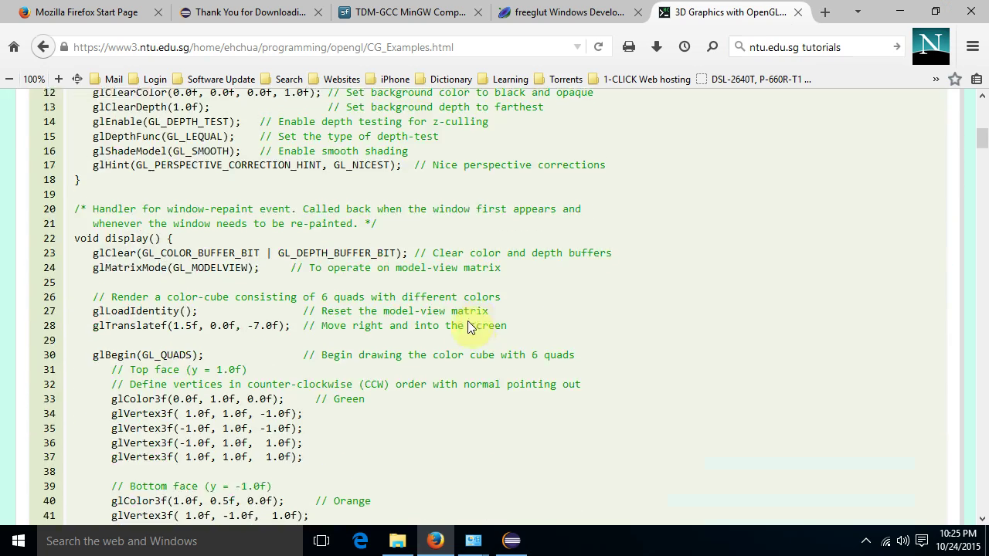
pyautogui.scroll(-20, 410, 334)
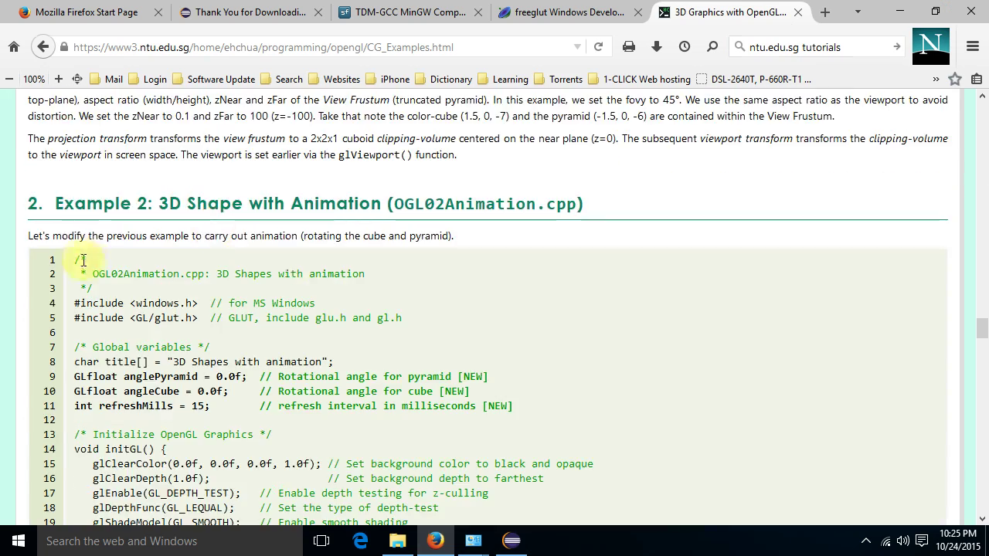
pyautogui.moveTo(87, 272); pyautogui.dragTo(143, 535)
pyautogui.rightClick(132, 371)
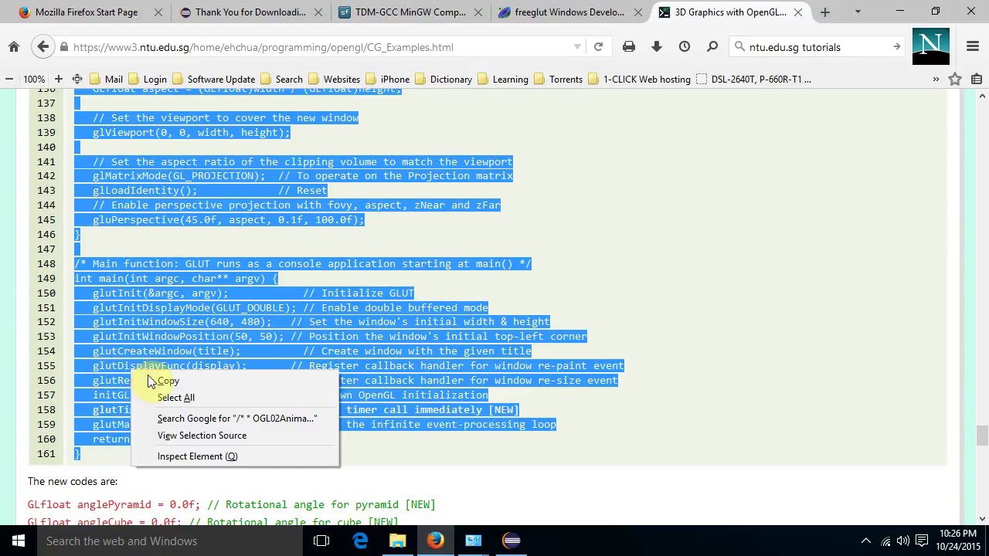
pyautogui.click(164, 381)
# - Switch to Eclipse, paste the copied code below the header comment in OpenGL.cpp and save the file
pyautogui.click(510, 541)
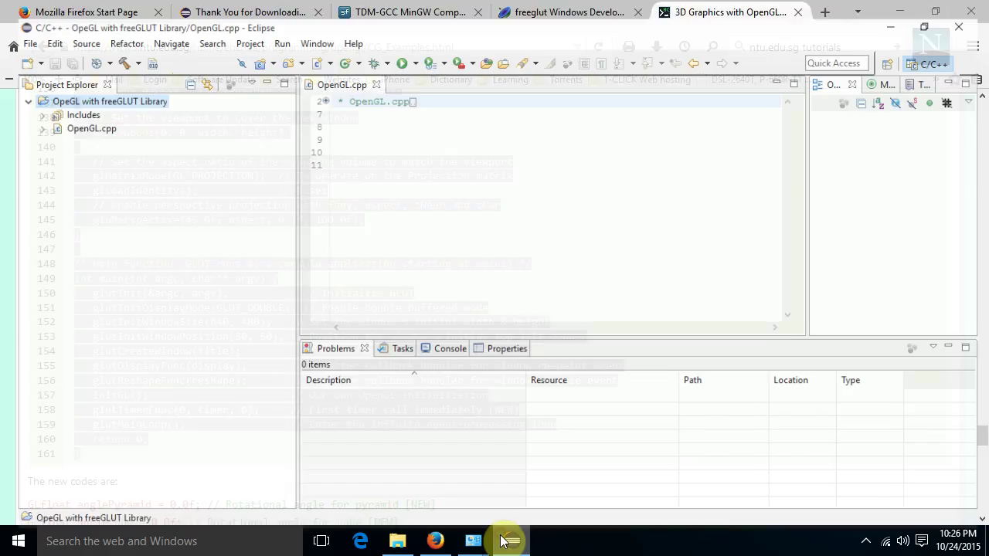
pyautogui.click(334, 180)
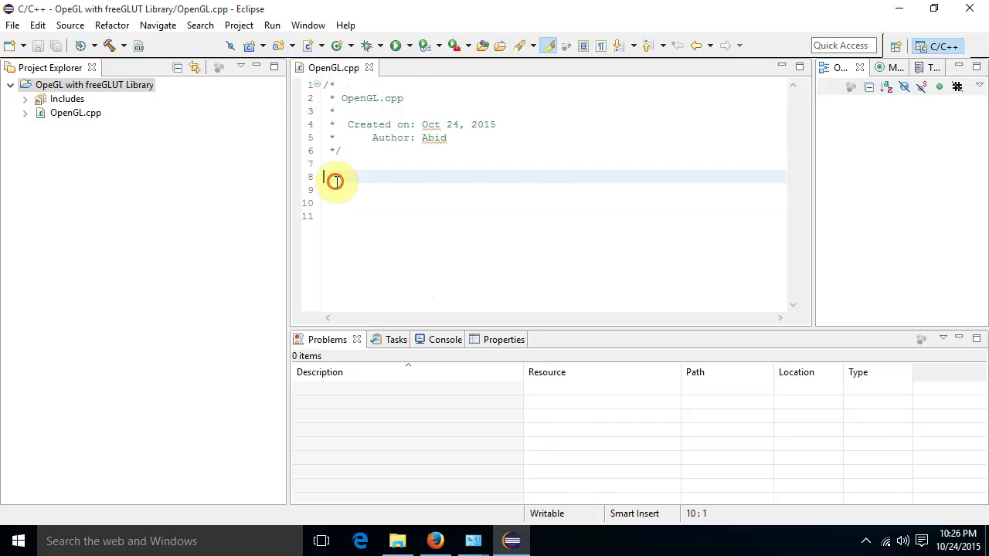
pyautogui.rightClick(334, 180)
pyautogui.click(373, 272)
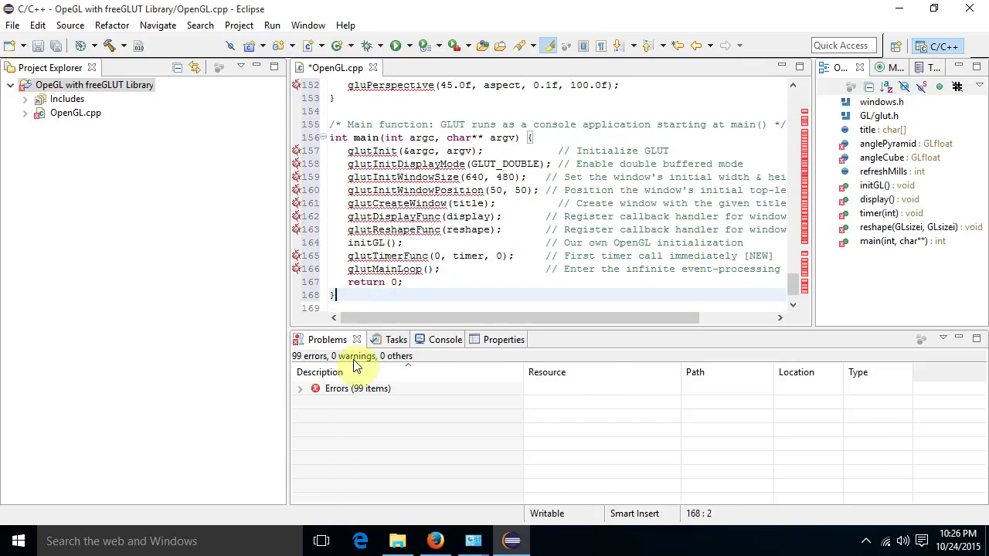
pyautogui.hotkey('ctrl', 's')
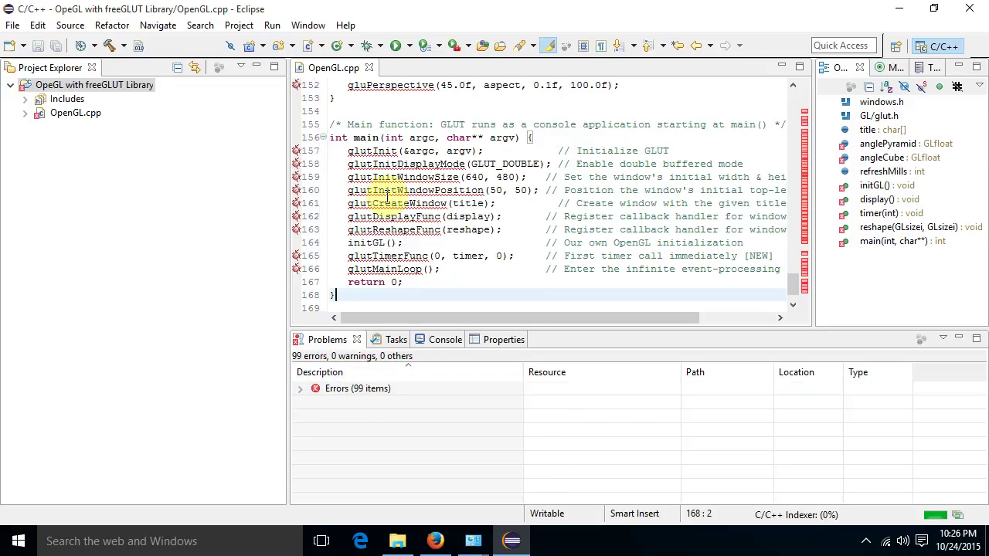
# - Comment out the #include <windows.h> line in OpenGL.cpp with "//"
pyautogui.scroll(19, 375, 194)
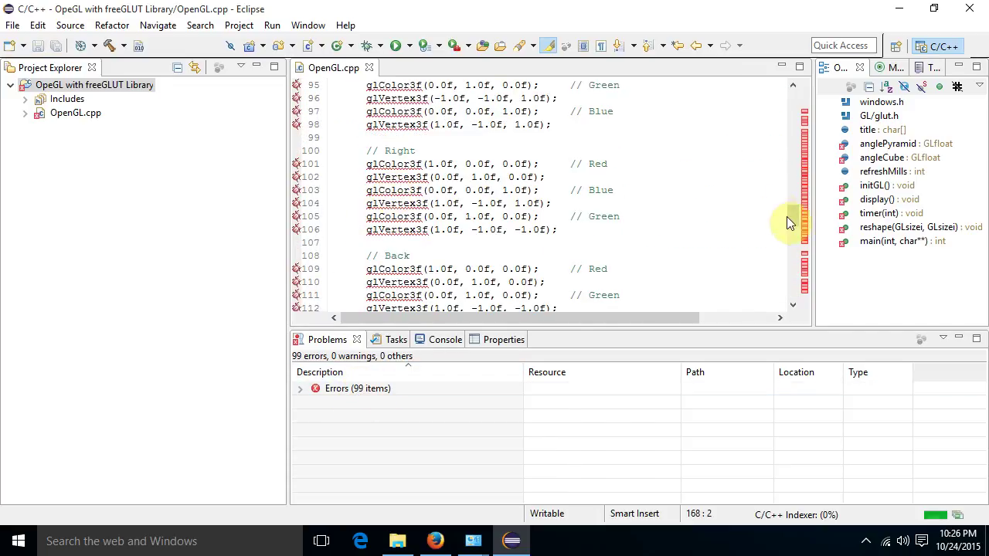
pyautogui.moveTo(792, 218); pyautogui.dragTo(789, 89)
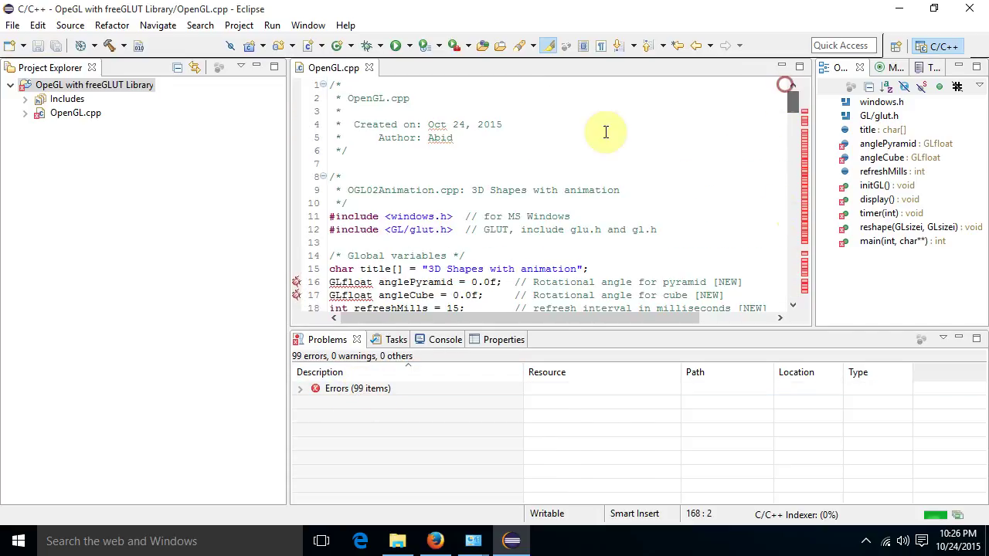
pyautogui.click(329, 217)
pyautogui.write('//')
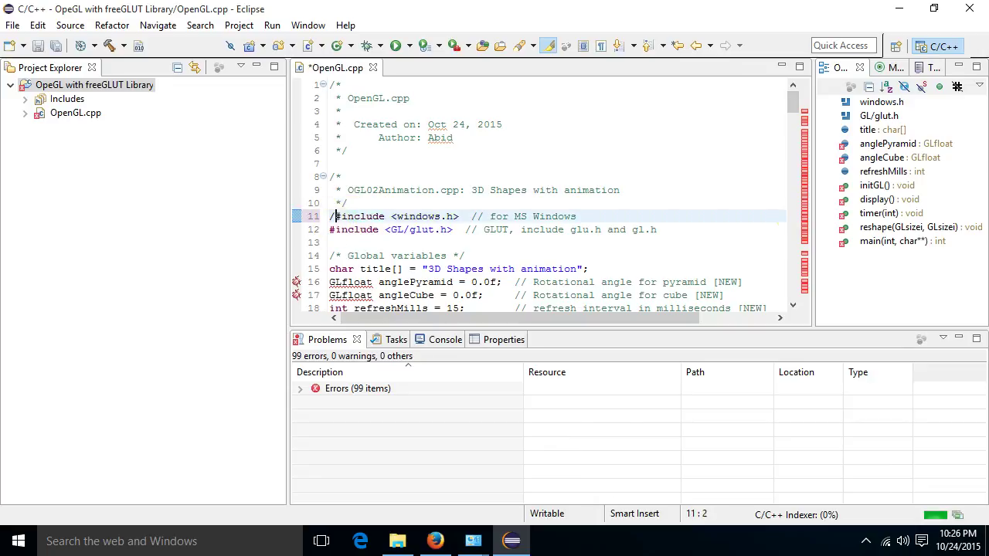
pyautogui.click(331, 86)
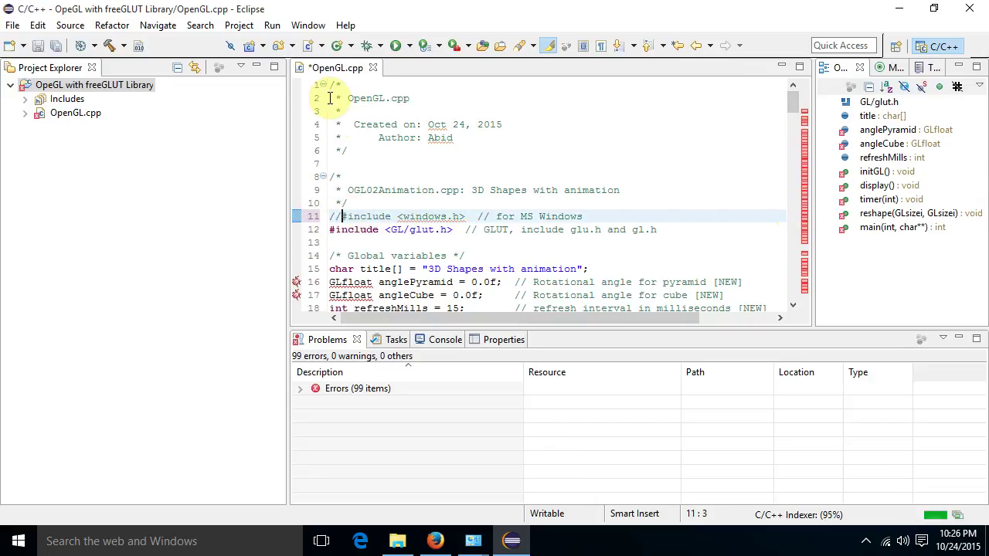
pyautogui.hotkey('ctrl', 's')
# - Build the project and select the Errors group among the reported problems
pyautogui.click(239, 25)
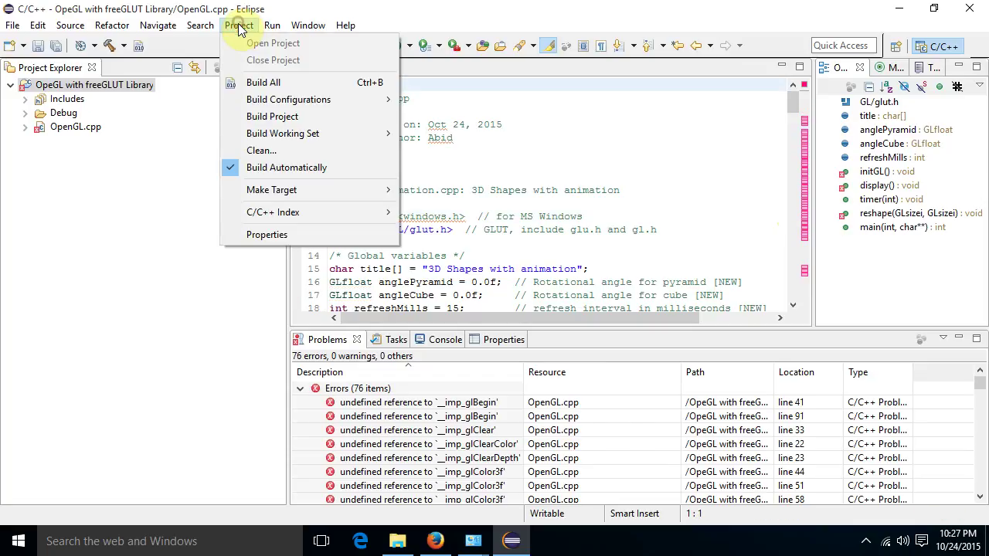
pyautogui.click(266, 116)
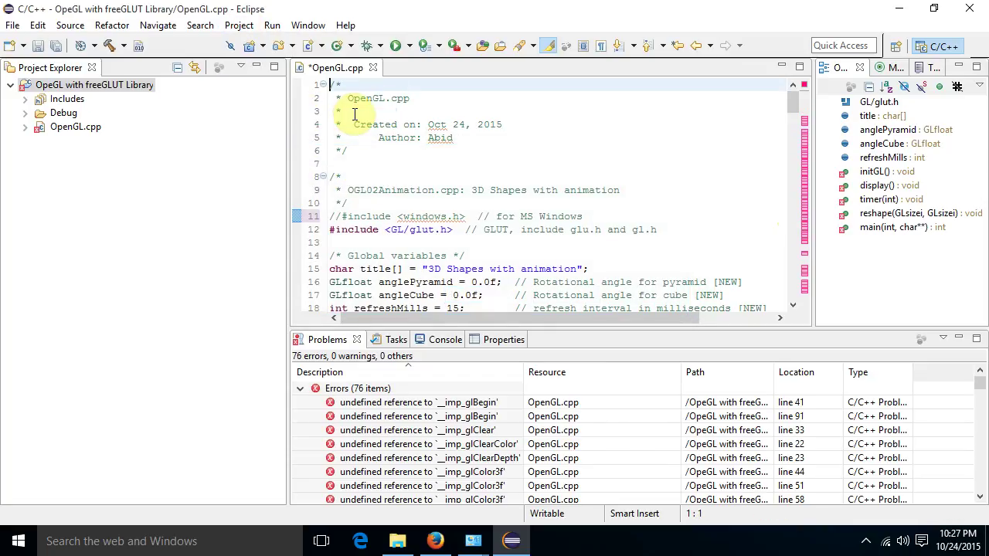
pyautogui.click(363, 390)
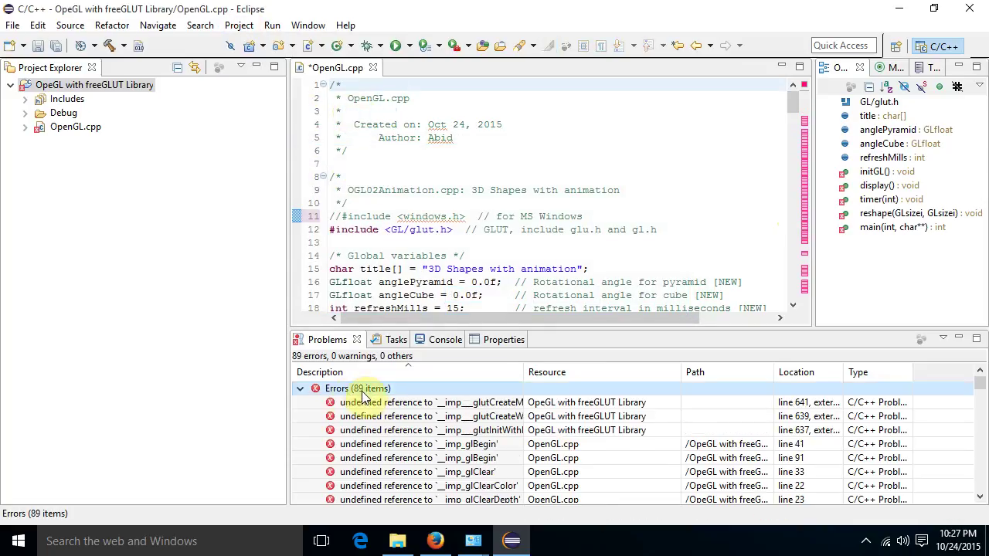
# - Open the C/C++ Build tool settings in the properties of the "OpeGL with freeGLUT Library" project
pyautogui.rightClick(104, 85)
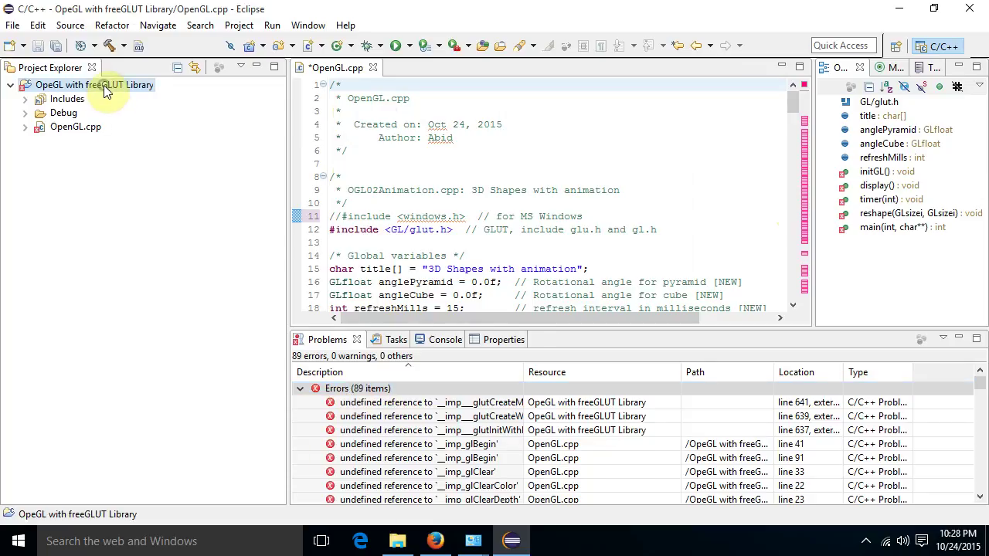
pyautogui.click(164, 541)
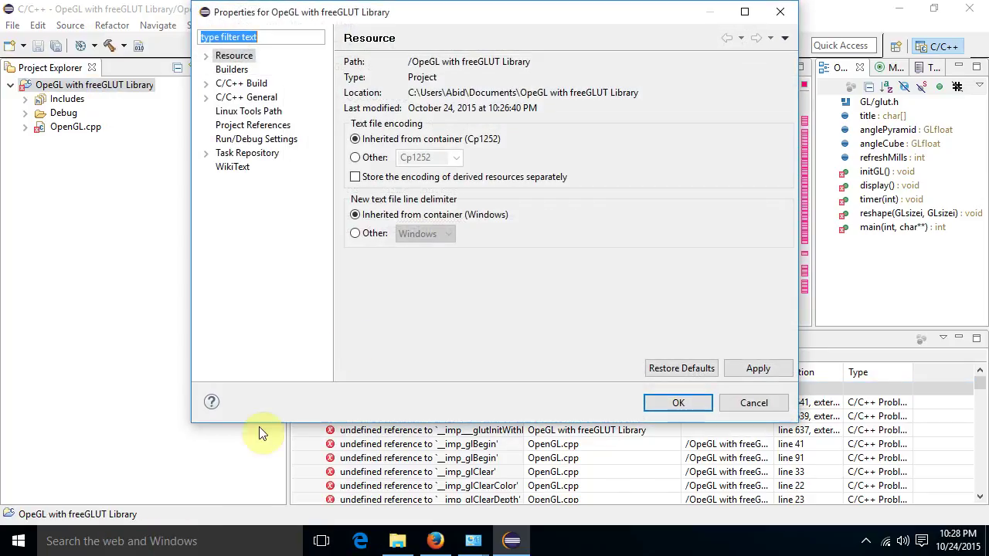
pyautogui.click(205, 83)
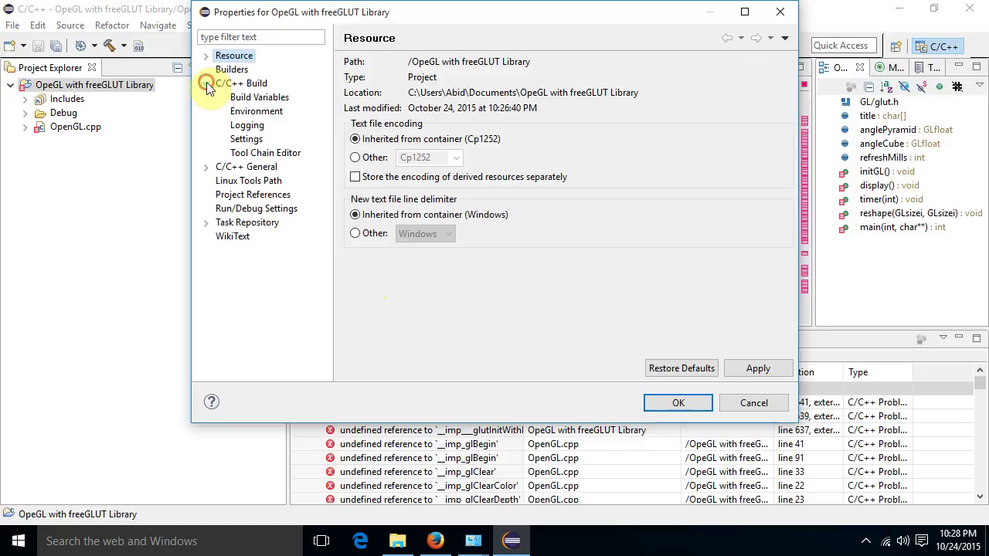
pyautogui.click(241, 139)
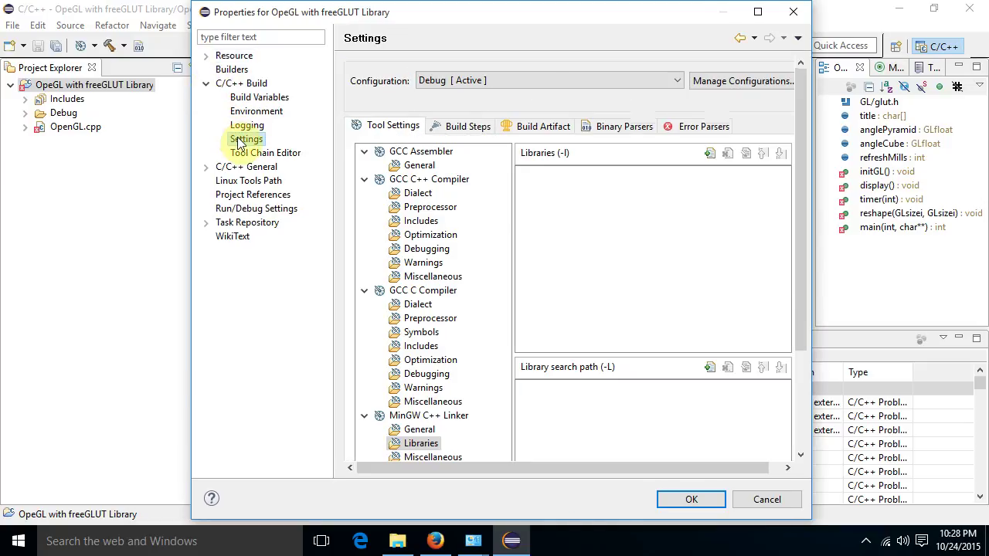